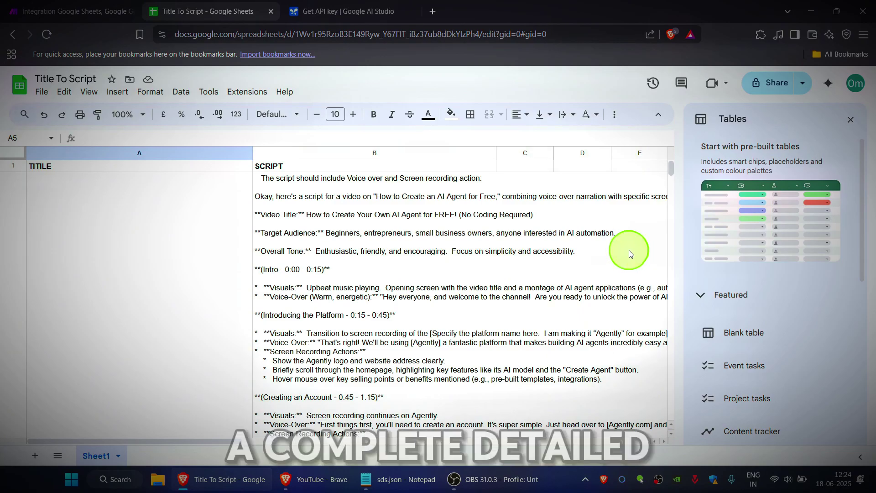
Close the Tables sidebar and look through the generated video script in column B of the sheet.
click(851, 121)
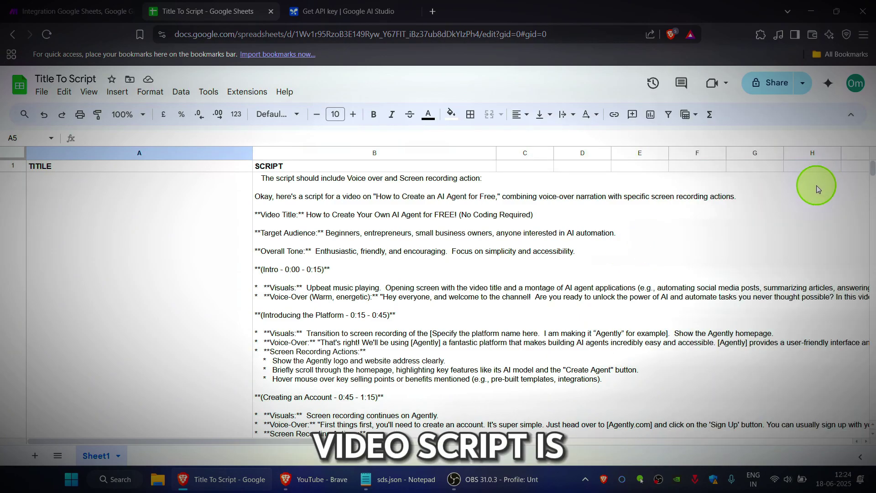
scroll(817, 185, down, 5)
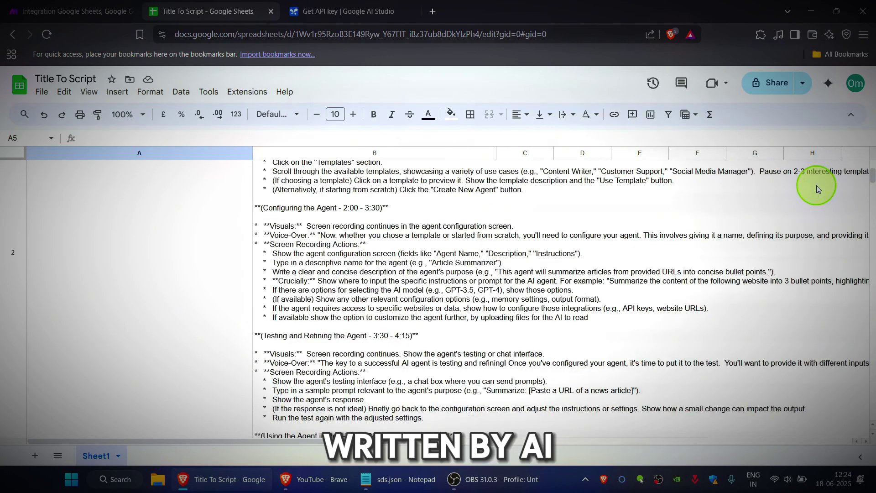
scroll(817, 185, up, 8)
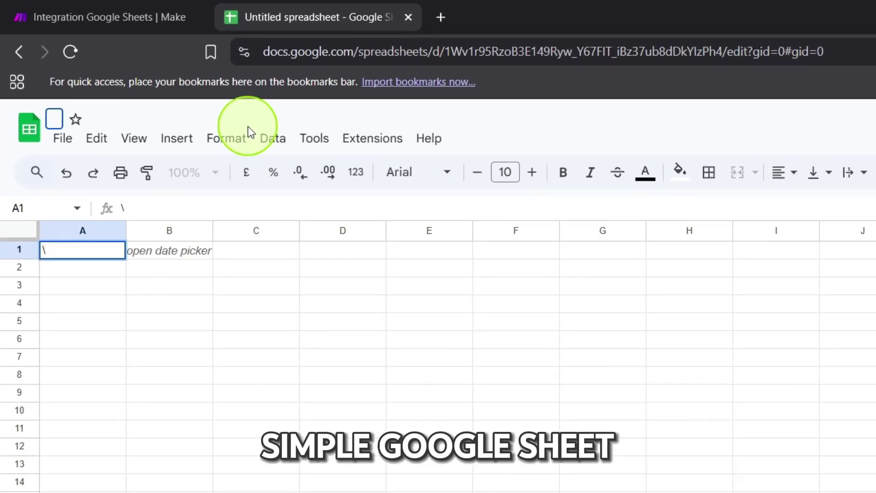
Rename the untitled spreadsheet as "Title To Script".
text(Title T)
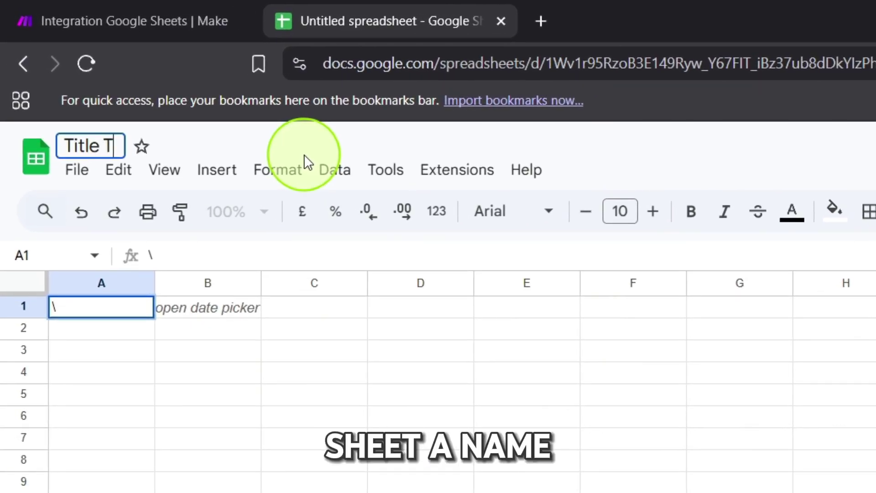
text(o Script)
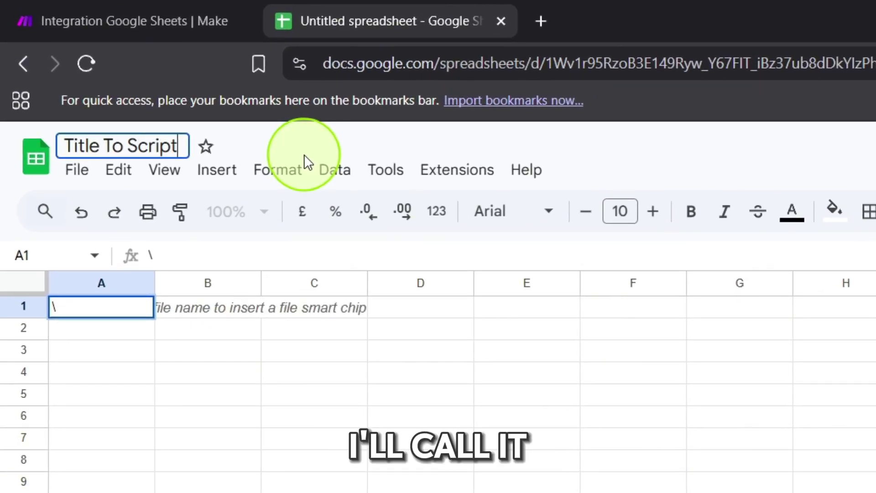
key(Return)
Enter the column headers TITILE in cell A1 and SCRIPT in cell B1.
double_click(103, 311)
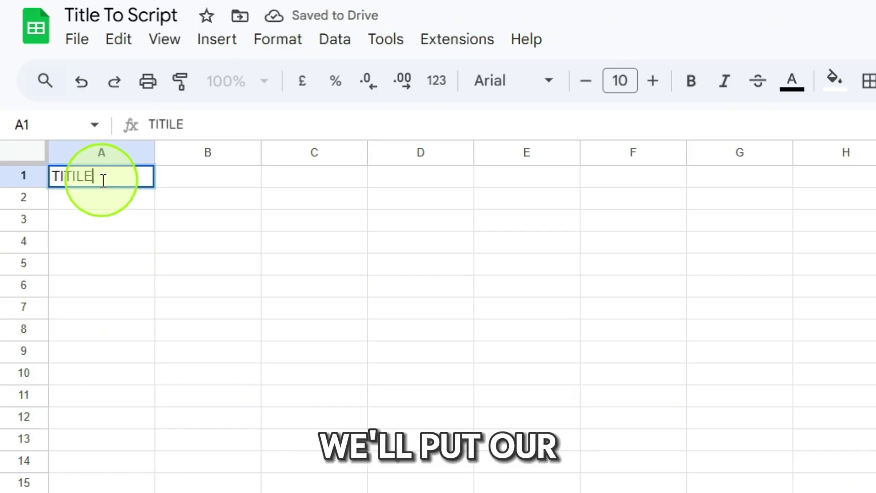
click(163, 174)
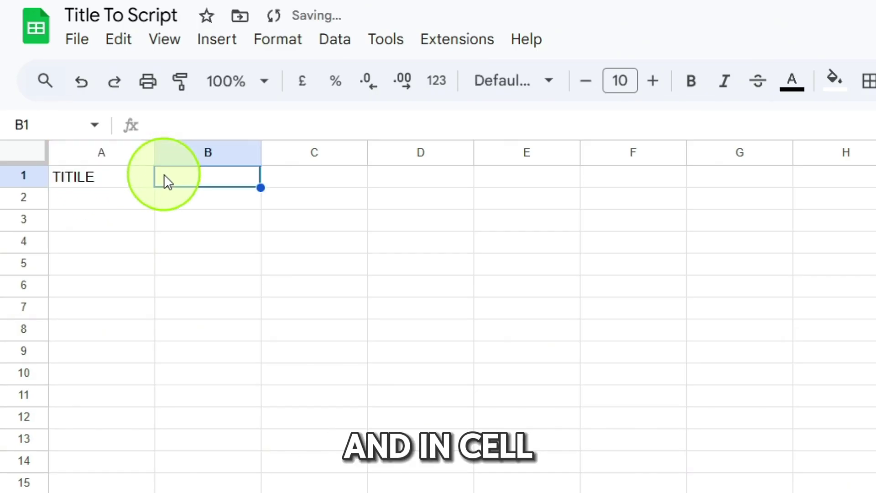
text(SCRIPT)
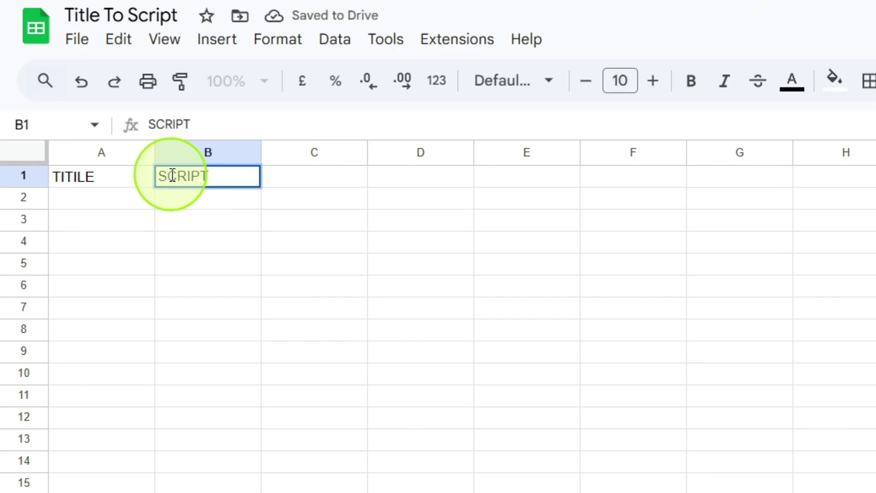
Make the header cells A1:B1 bold and set their text wrapping to Wrap.
drag(117, 176, 231, 184)
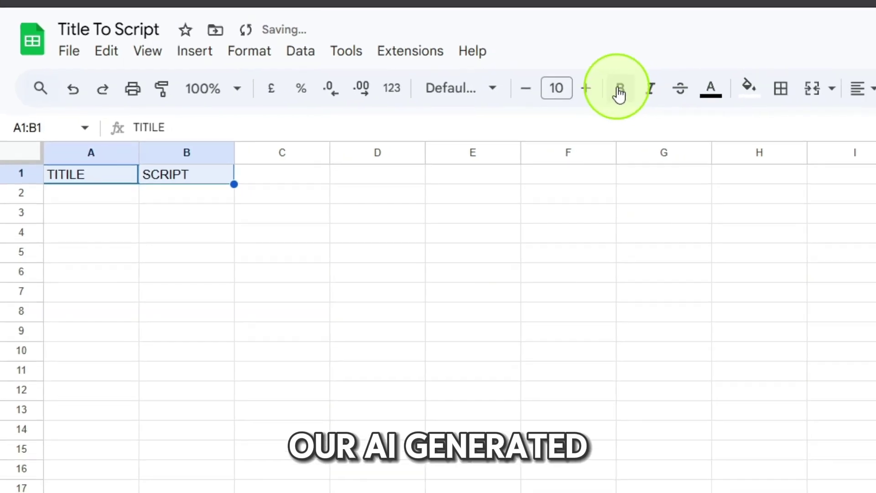
click(619, 95)
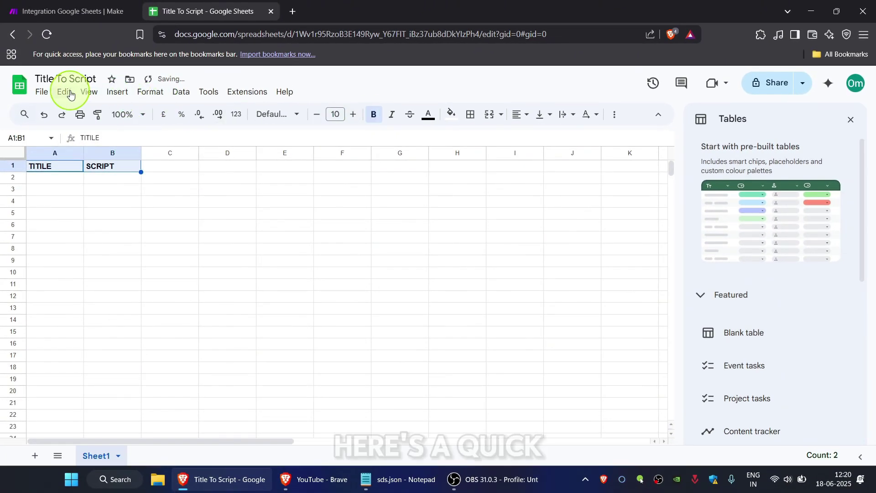
click(149, 92)
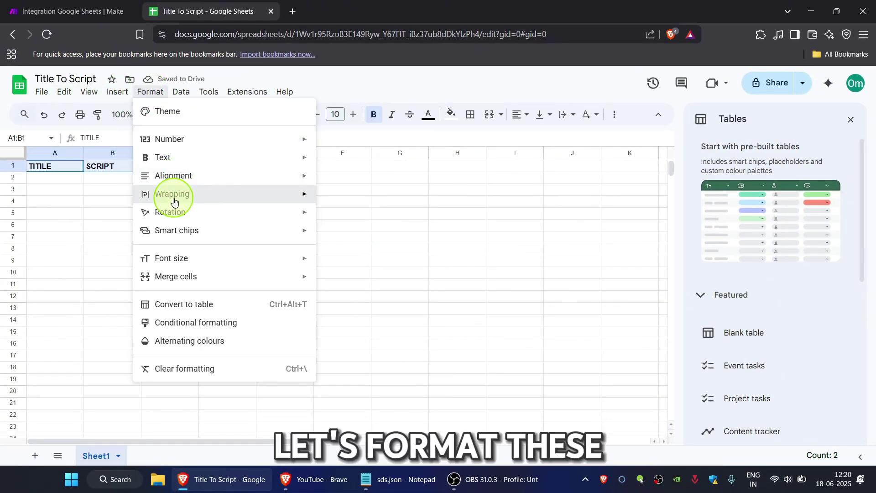
mouse_move(295, 195)
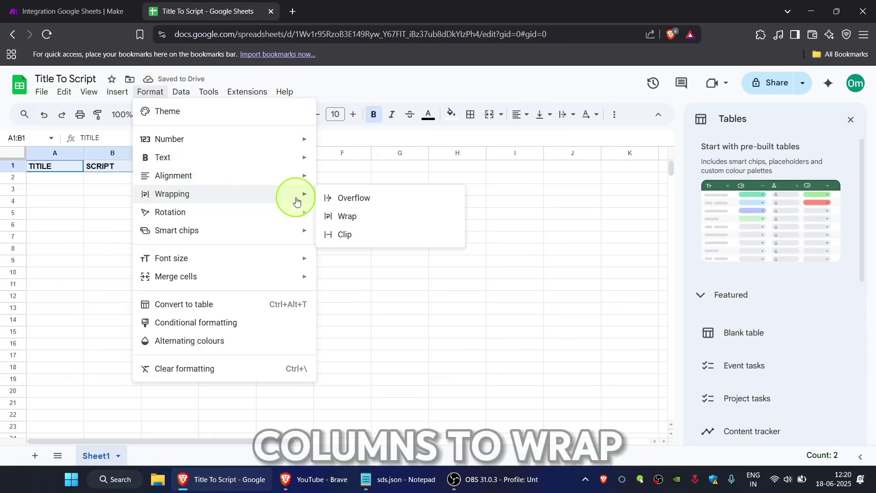
click(380, 219)
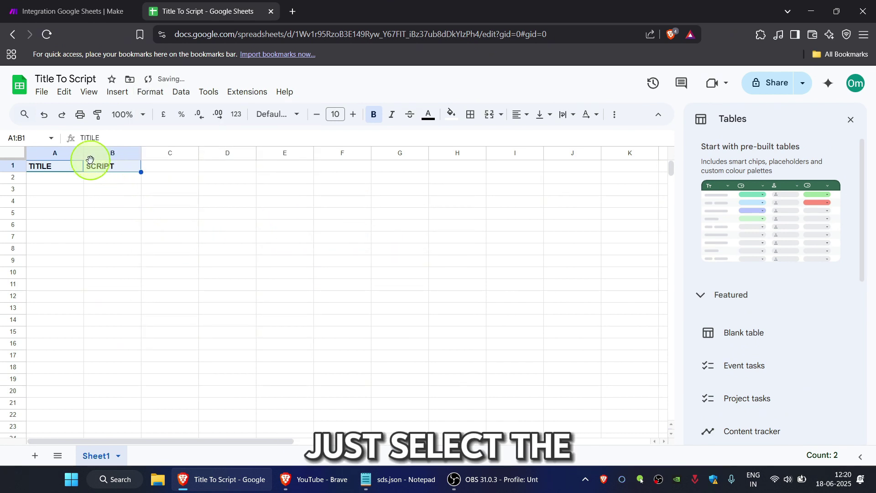
Widen columns A and B to several times their default width to make room for titles and scripts.
click(78, 202)
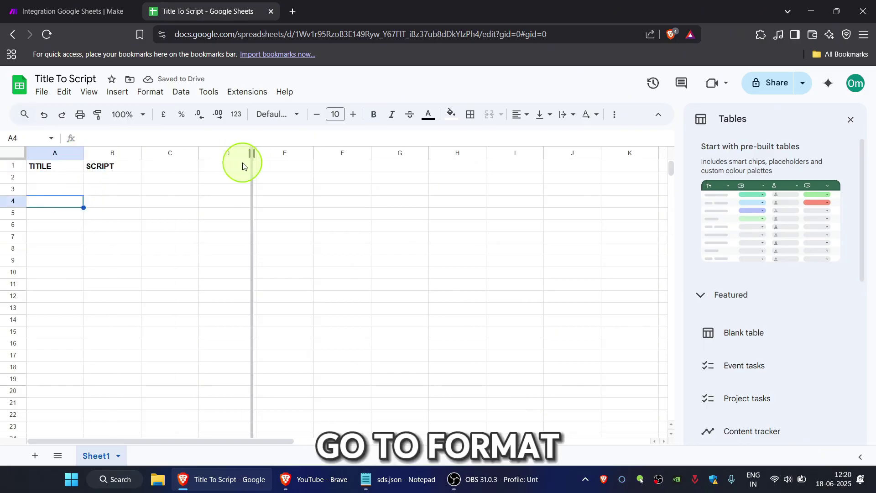
drag(242, 163, 252, 157)
drag(310, 153, 496, 153)
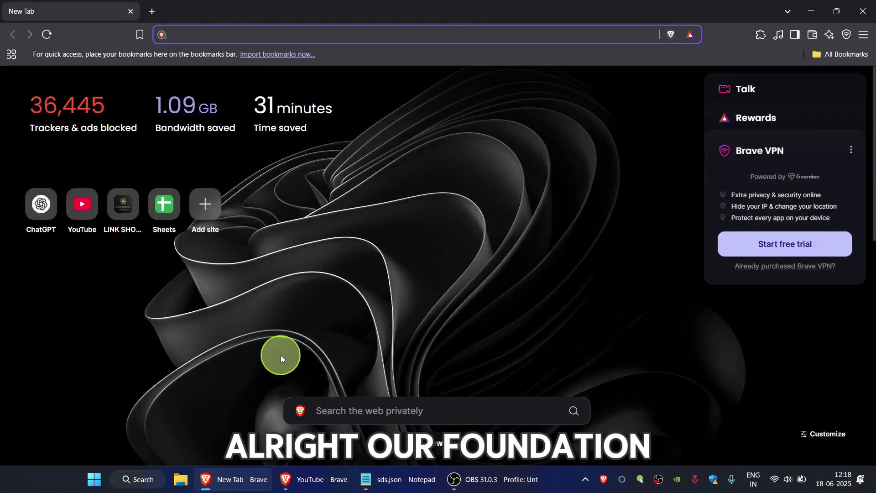
Go to make.com in the browser and log in to the account.
text(make)
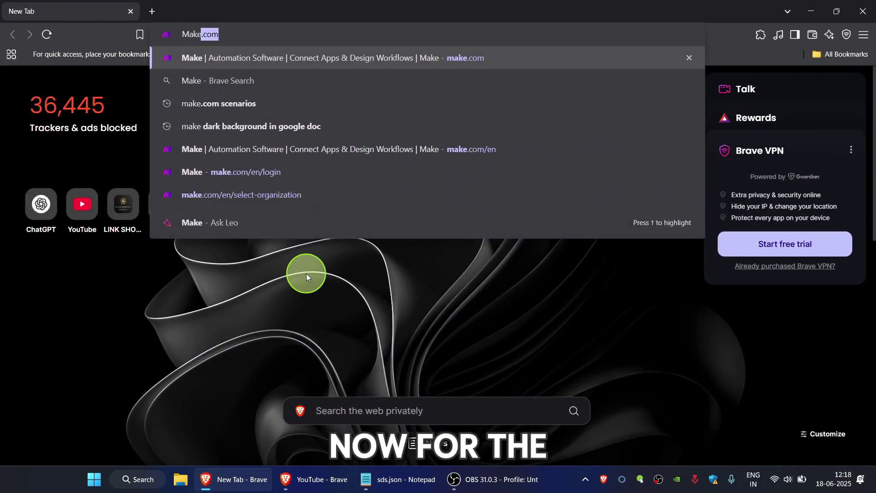
key(Return)
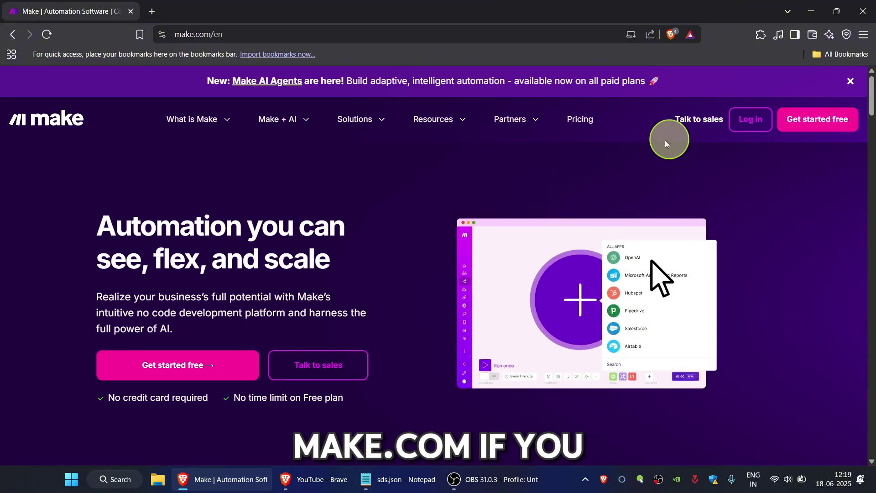
click(756, 120)
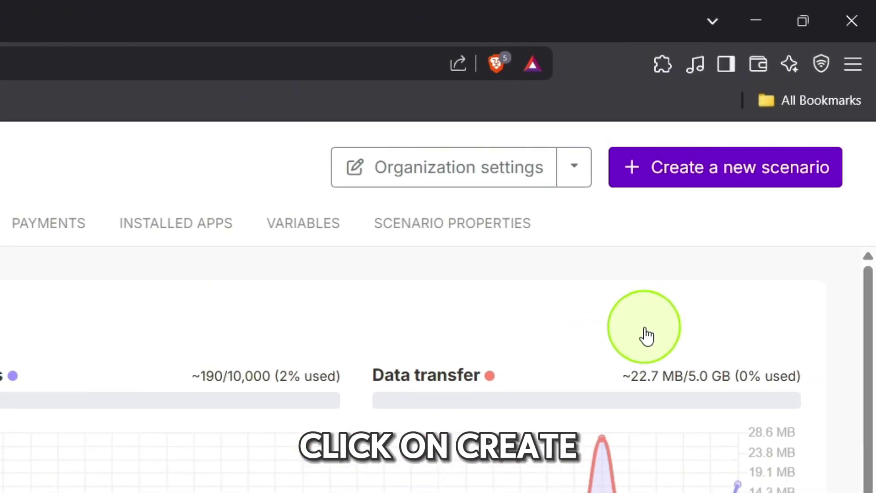
Create a new scenario and move its empty starting module toward the left side of the canvas.
click(724, 171)
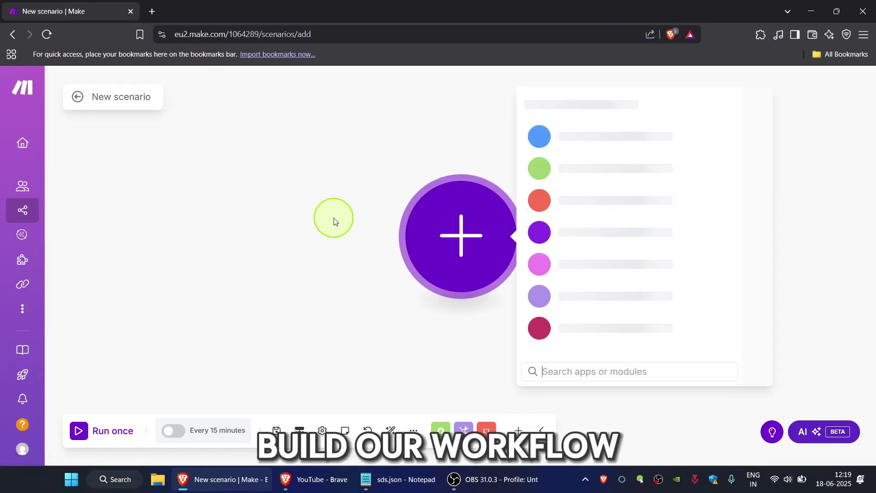
click(340, 221)
drag(457, 232, 220, 237)
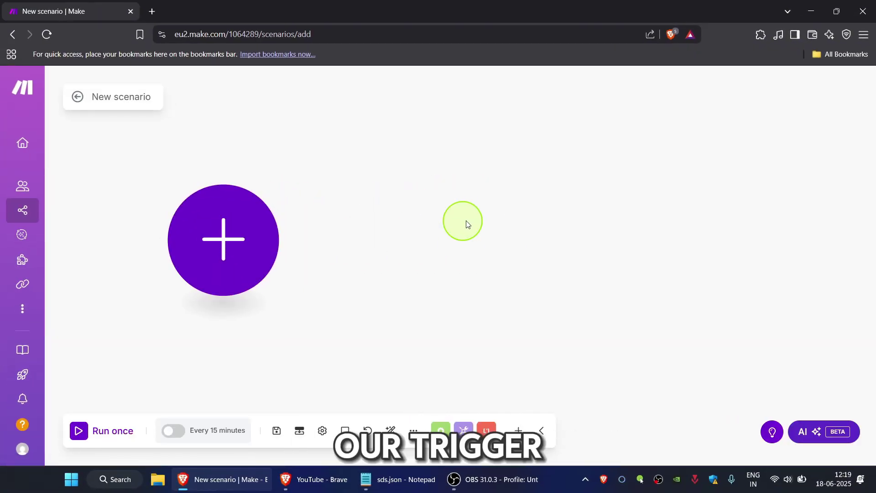
Add the Google Sheets trigger Watch New Rows as the scenario's first module.
click(222, 237)
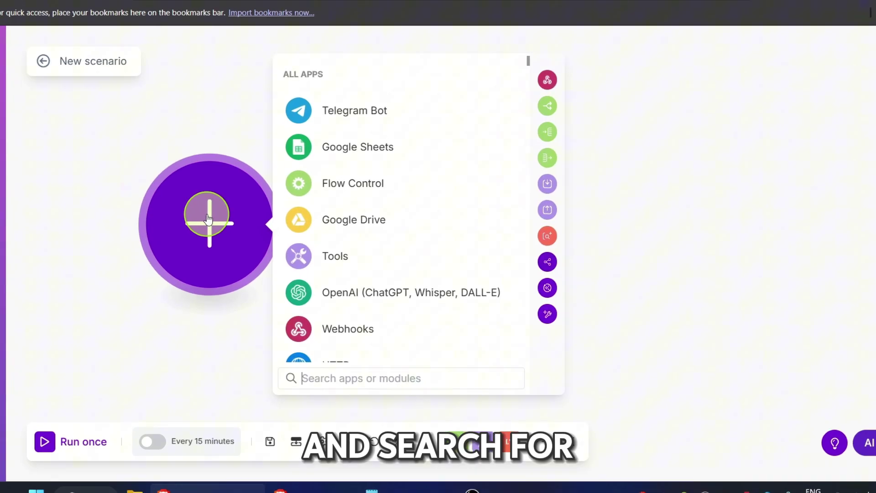
text(Google sheet)
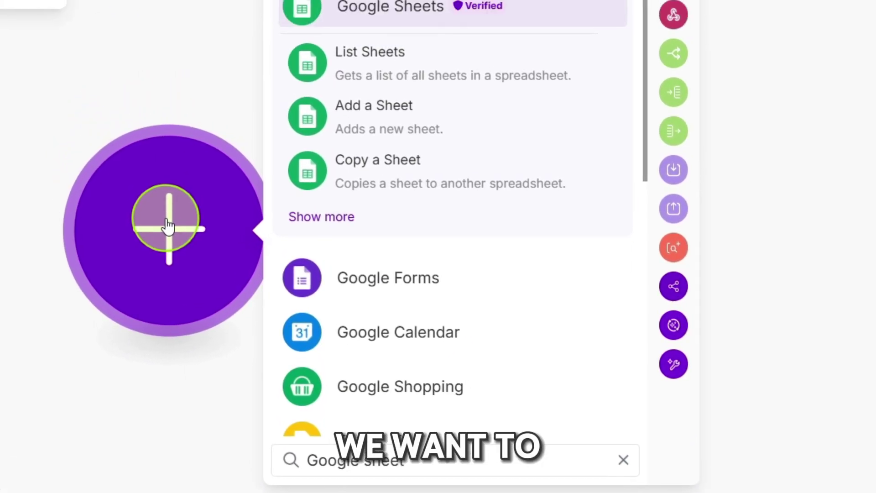
click(388, 12)
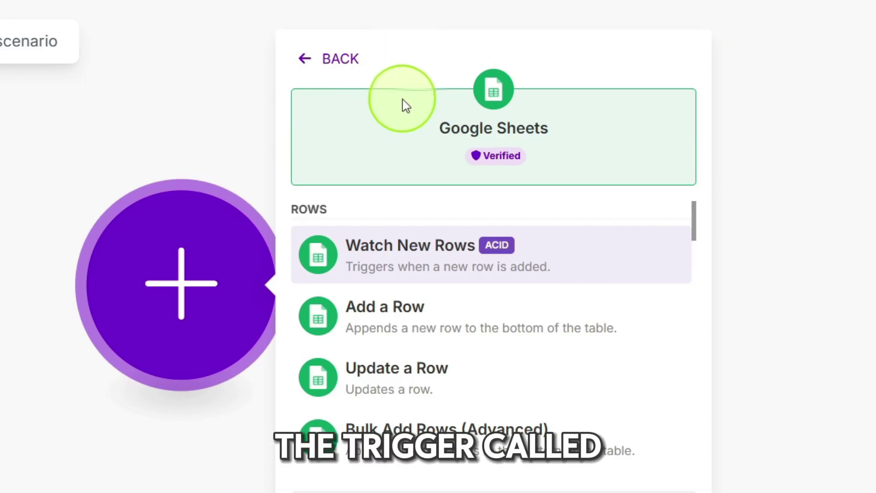
click(415, 253)
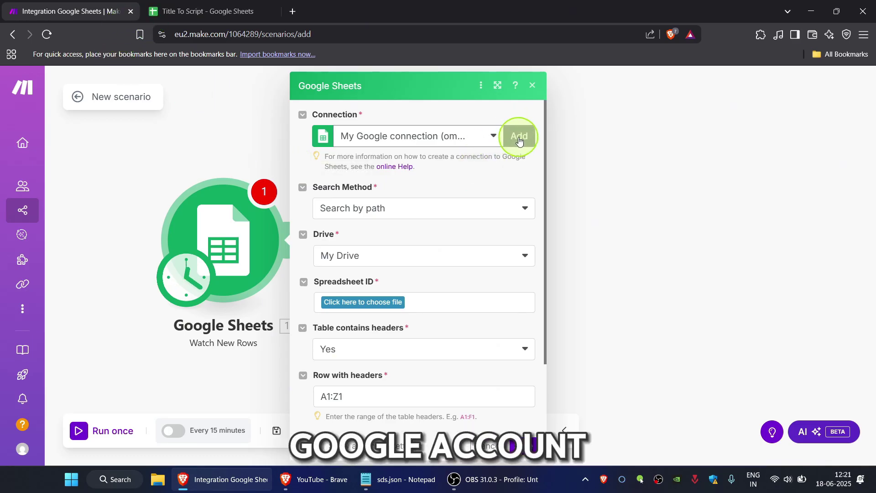
Create a new Google connection for the trigger by signing in with Google and granting Make access to the account.
click(519, 140)
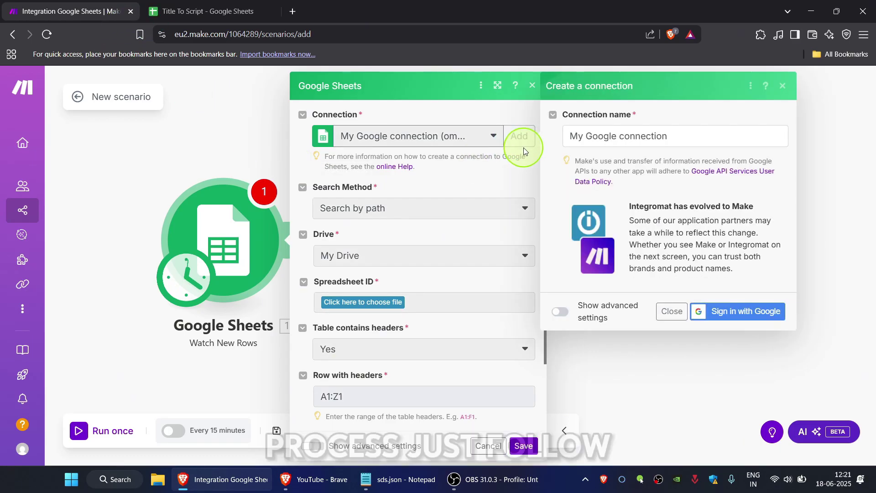
click(722, 312)
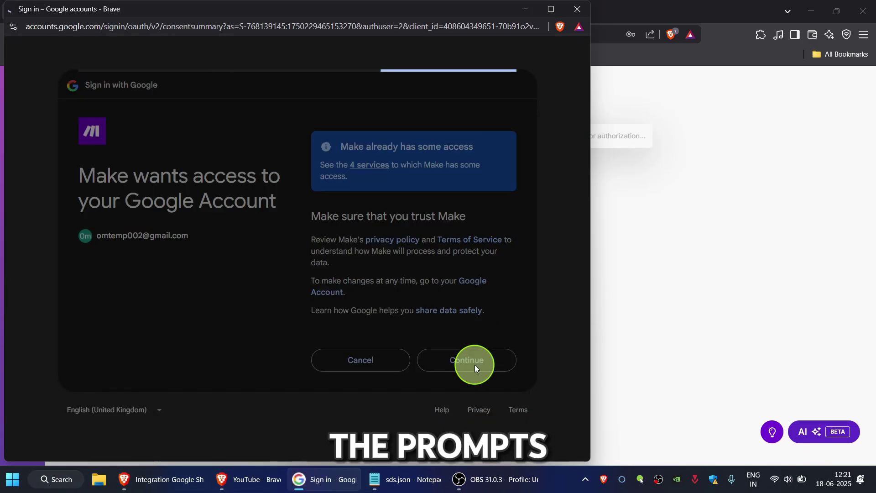
click(475, 365)
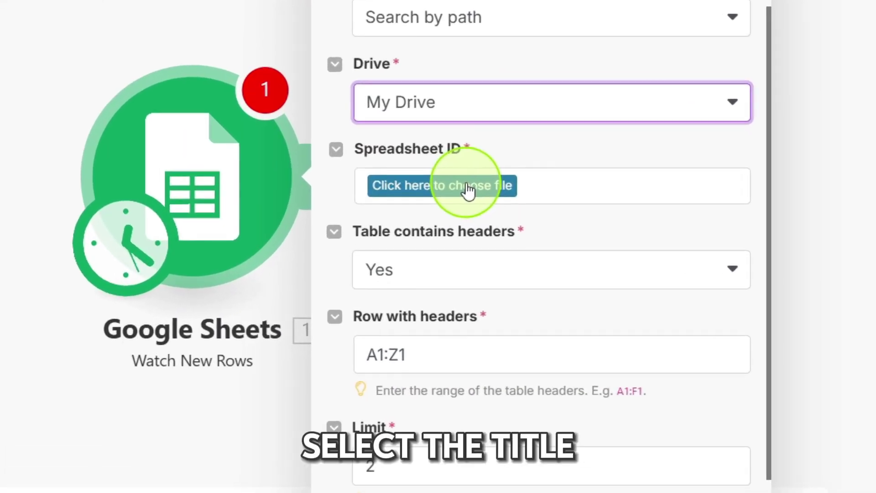
Point the trigger to the Title To Script spreadsheet from My Drive and choose Sheet1 as its sheet.
click(469, 190)
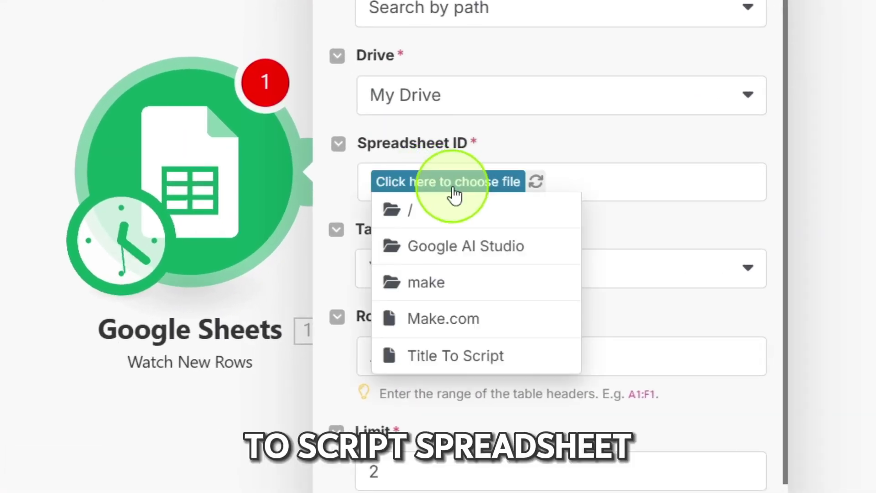
click(512, 360)
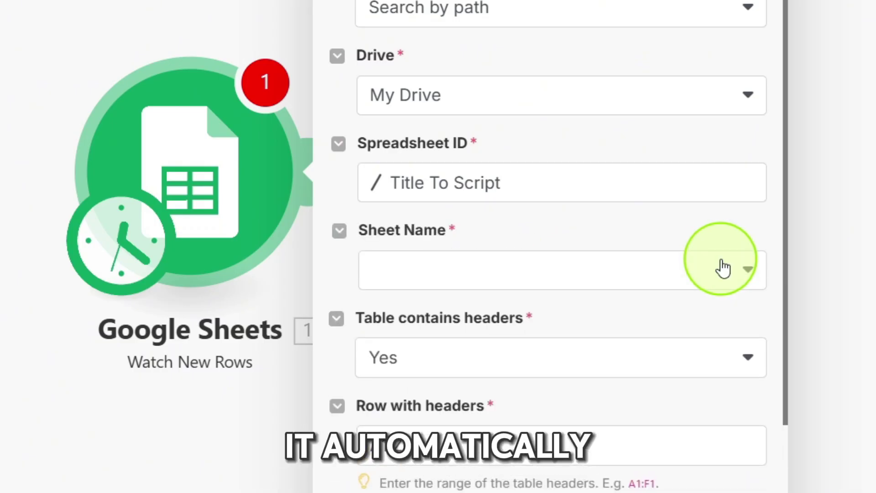
scroll(684, 246, down, 3)
click(540, 136)
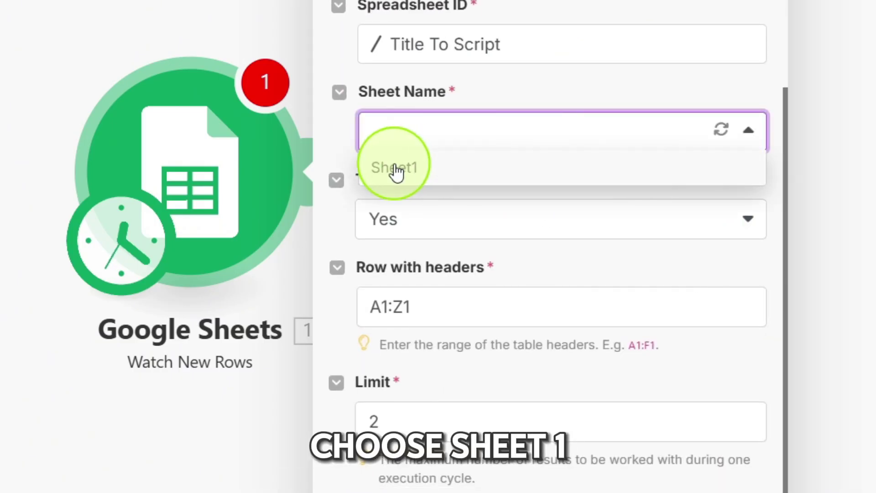
click(396, 172)
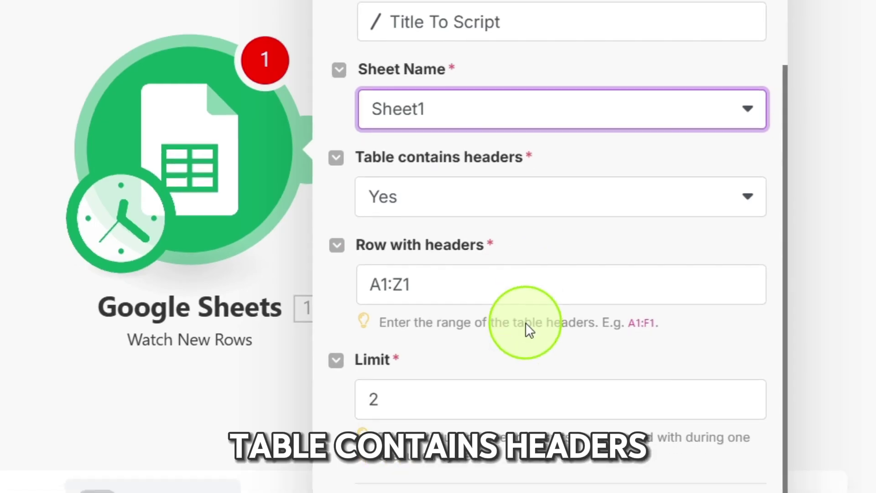
Set the trigger's limit to 1 result per execution cycle and save the module settings.
click(426, 399)
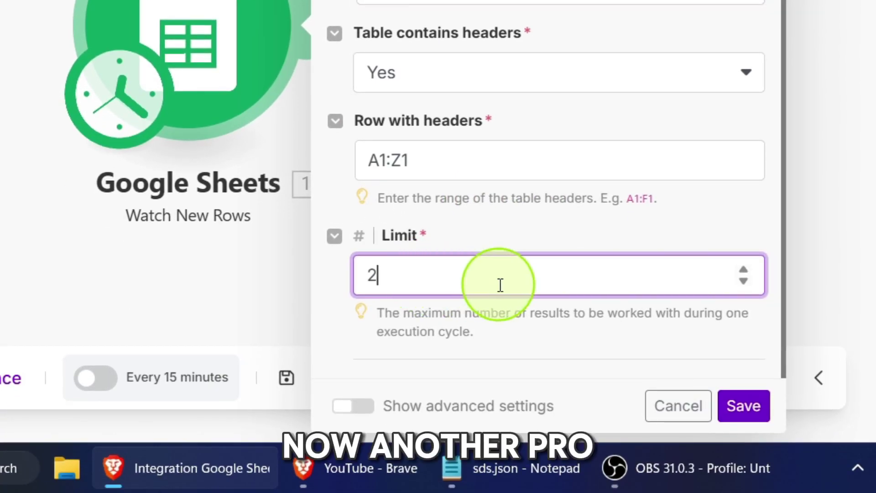
key(BackSpace)
text(1)
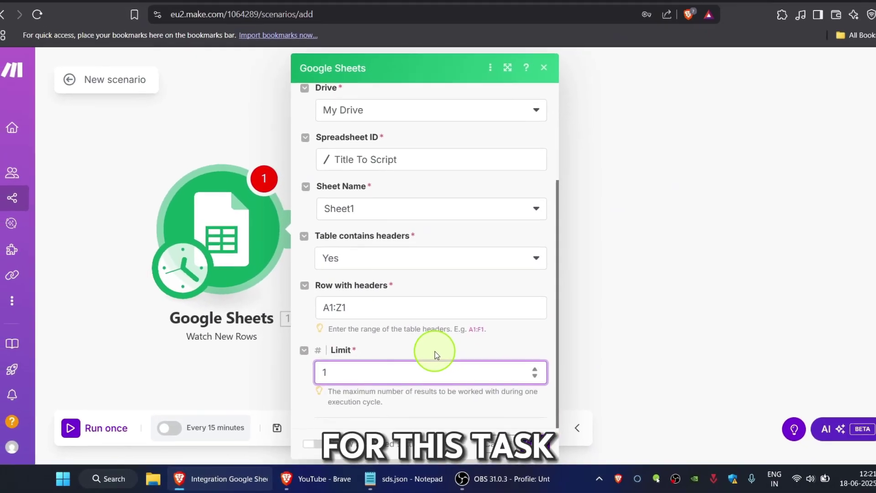
click(522, 443)
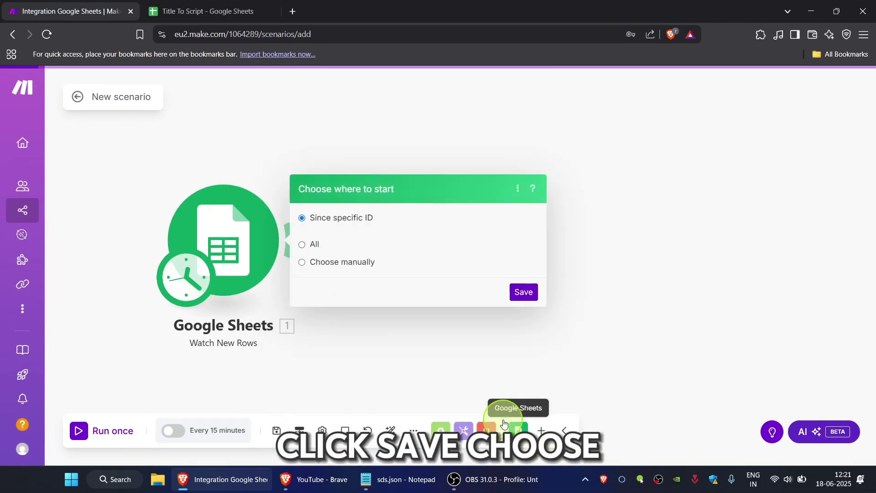
Make the Watch New Rows trigger start from All existing rows and save that choice.
click(315, 265)
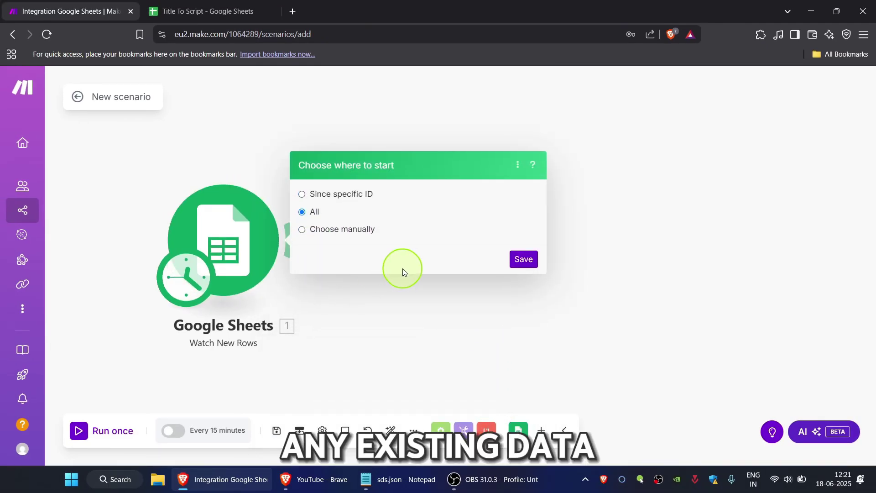
click(523, 268)
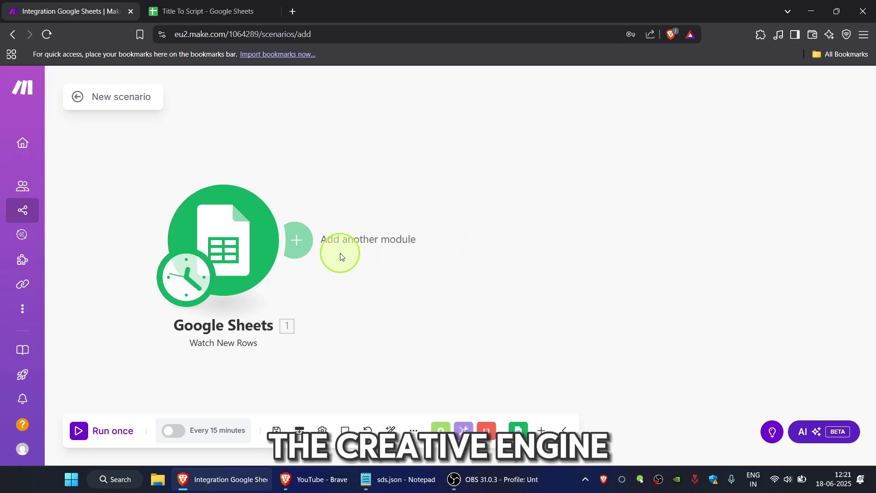
Add a Google Gemini AI module with the Create a Completion action after the Google Sheets trigger.
click(296, 238)
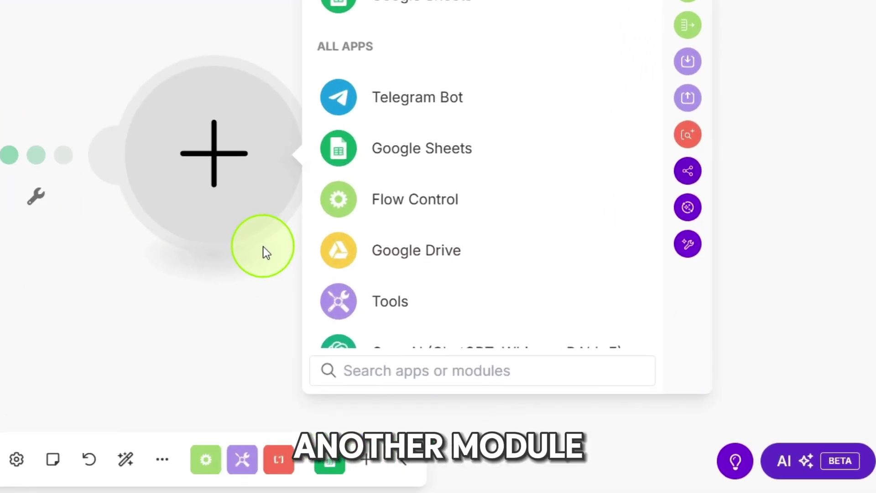
text(Google)
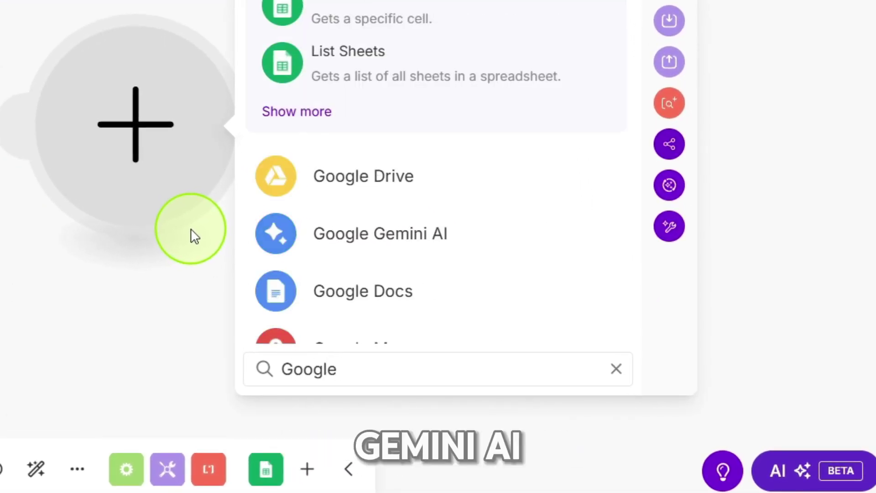
text( gemini)
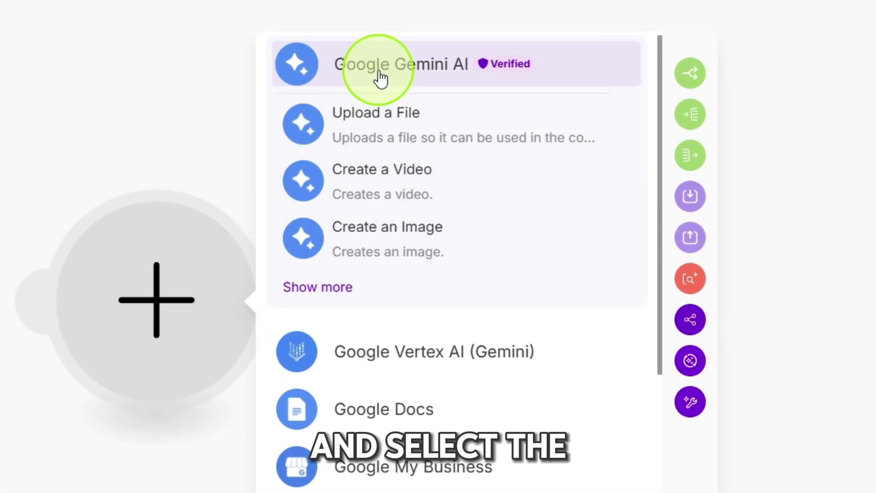
click(380, 78)
click(413, 257)
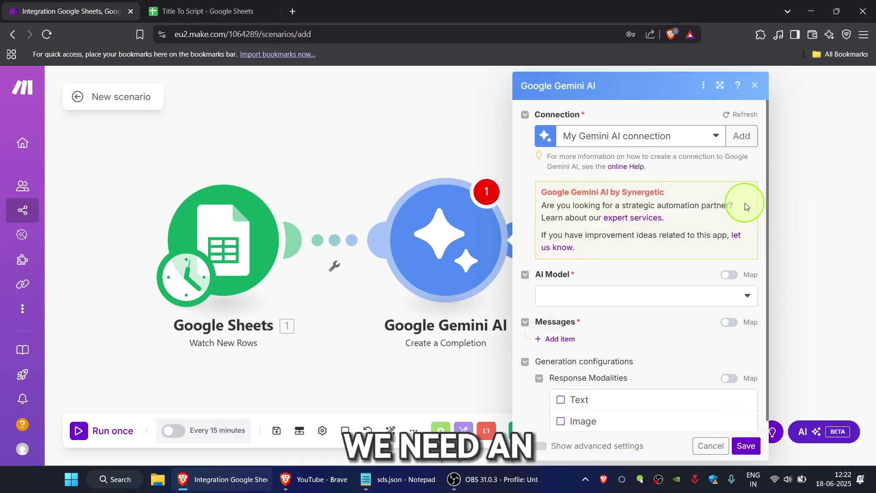
Start a new Gemini AI connection, then create an API key for a project in Google AI Studio and copy it.
click(738, 134)
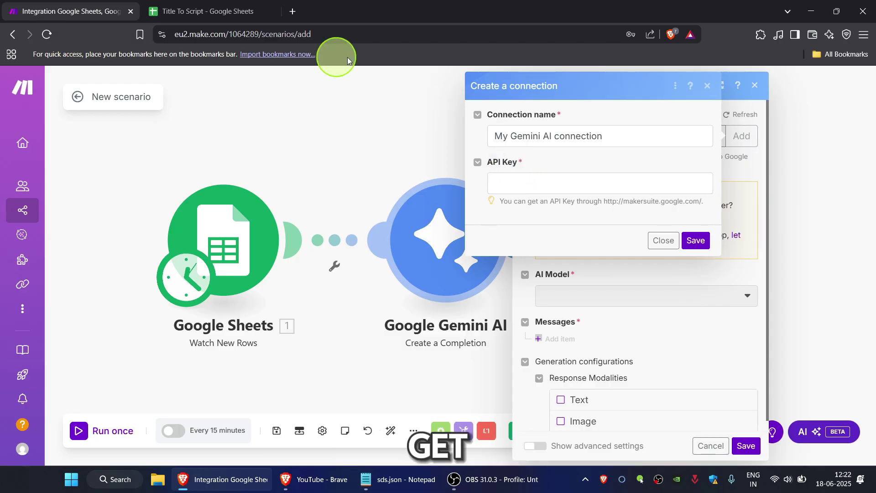
click(297, 14)
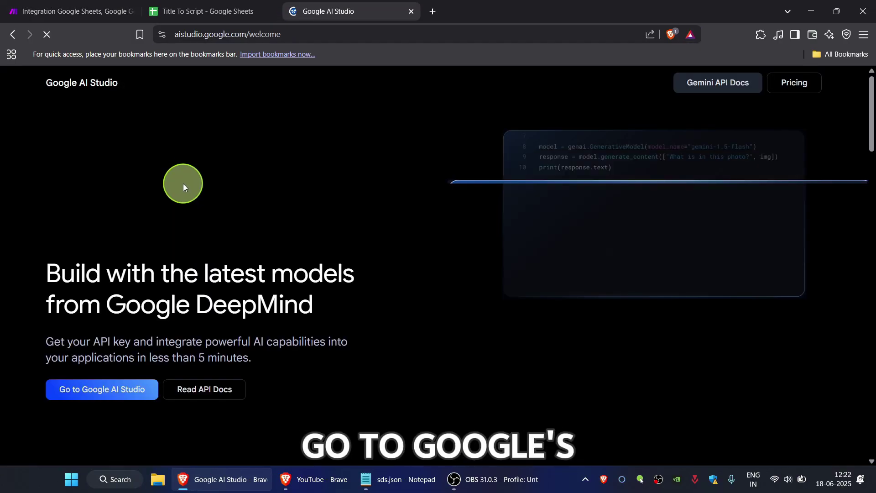
click(123, 395)
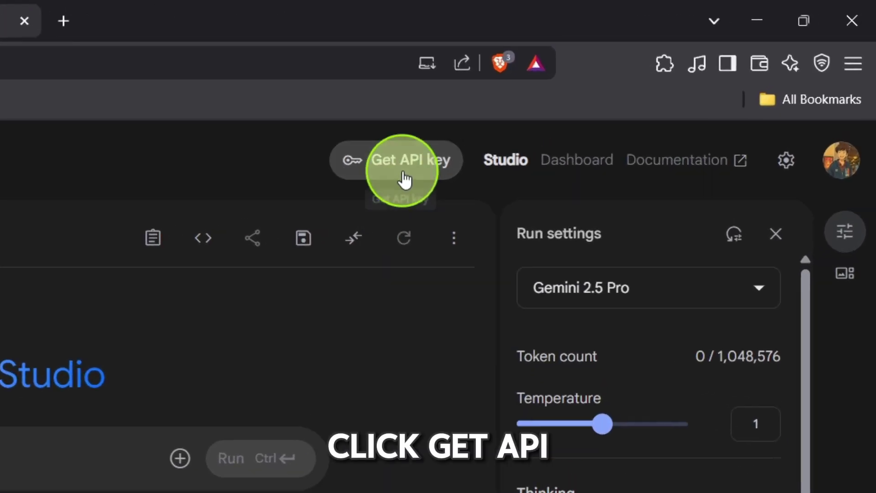
click(617, 98)
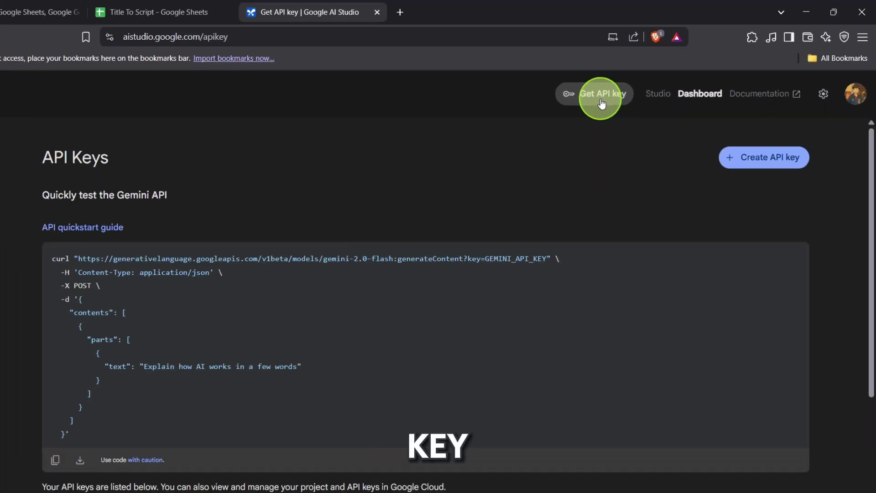
click(770, 148)
click(439, 265)
click(439, 294)
click(415, 296)
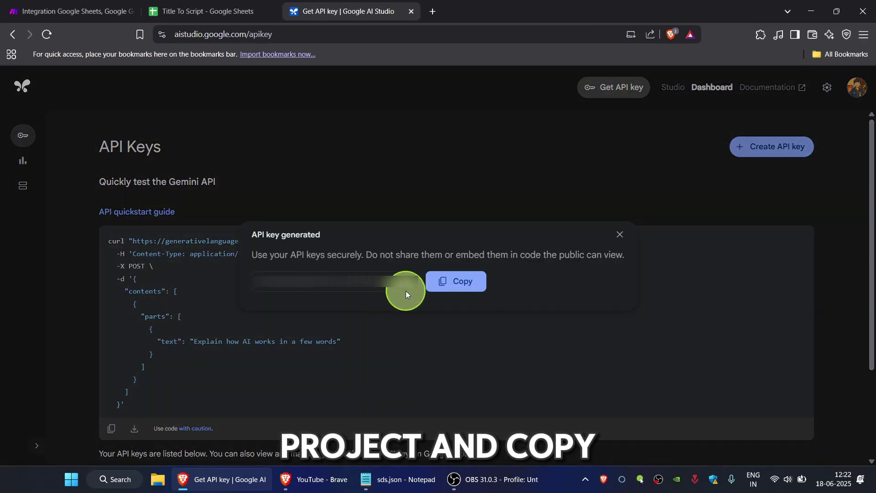
Return to the Make scenario, paste the API key into the new Gemini AI connection and save the connection.
click(110, 4)
click(547, 182)
key(ctrl+v)
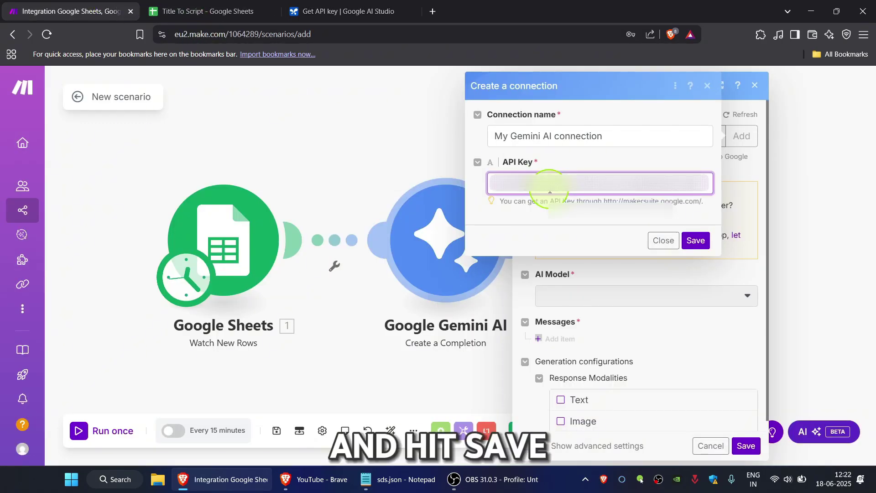
click(698, 241)
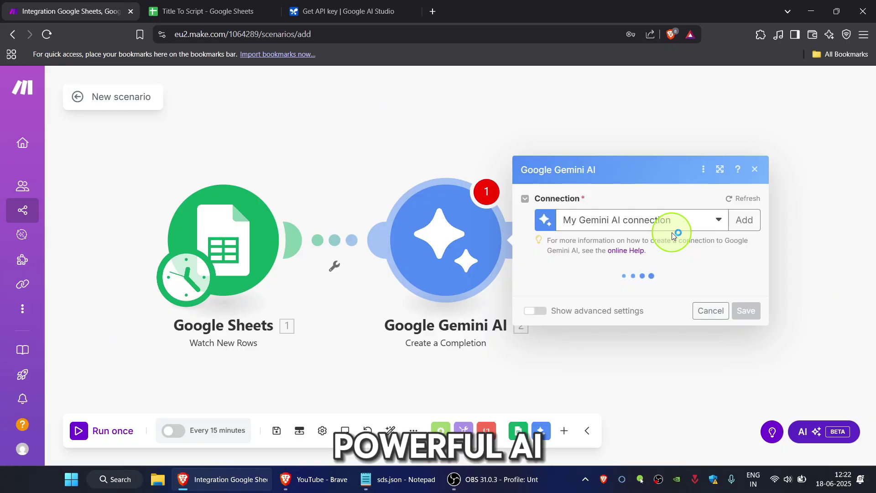
Choose Gemini 2.0 Flash as the AI model for the Gemini completion module.
click(621, 282)
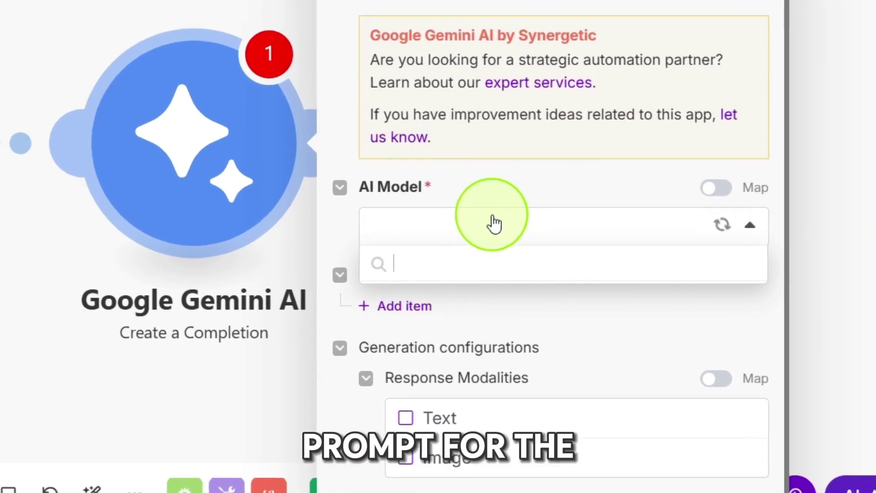
scroll(524, 332, down, 5)
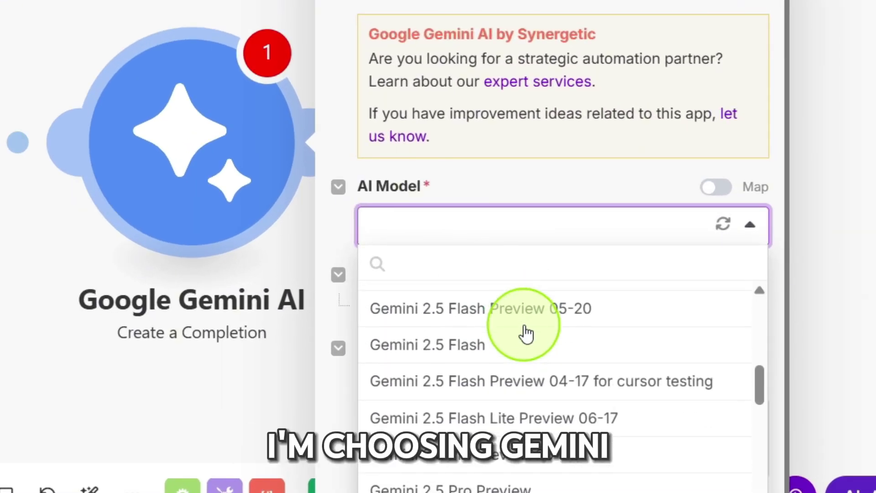
click(517, 395)
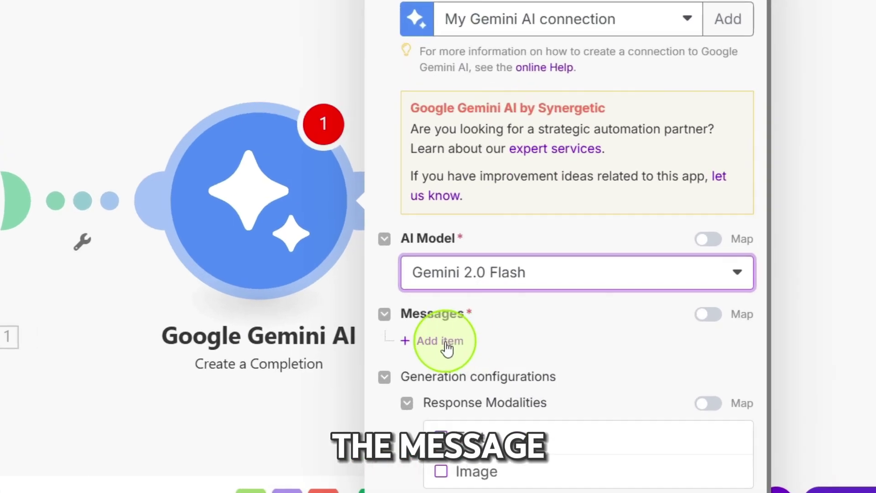
Add a message with the role Model and give it one part whose message type is Text.
click(559, 329)
scroll(633, 303, down, 3)
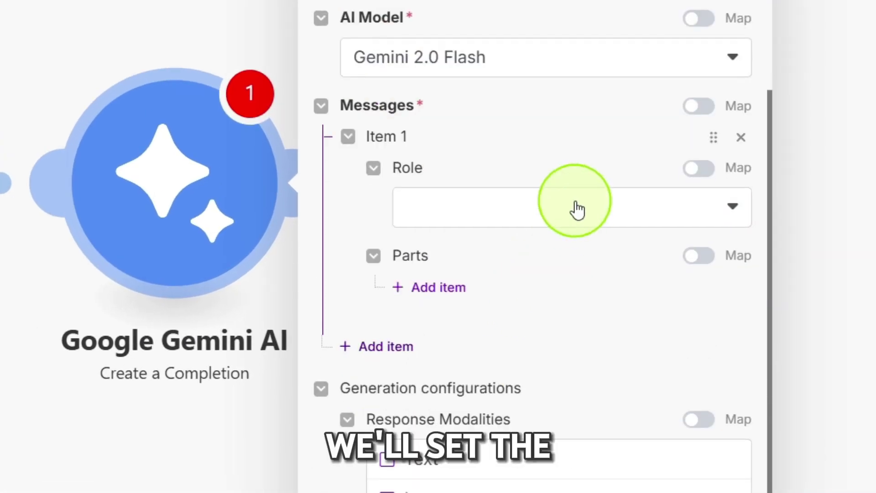
click(660, 256)
click(480, 317)
click(429, 288)
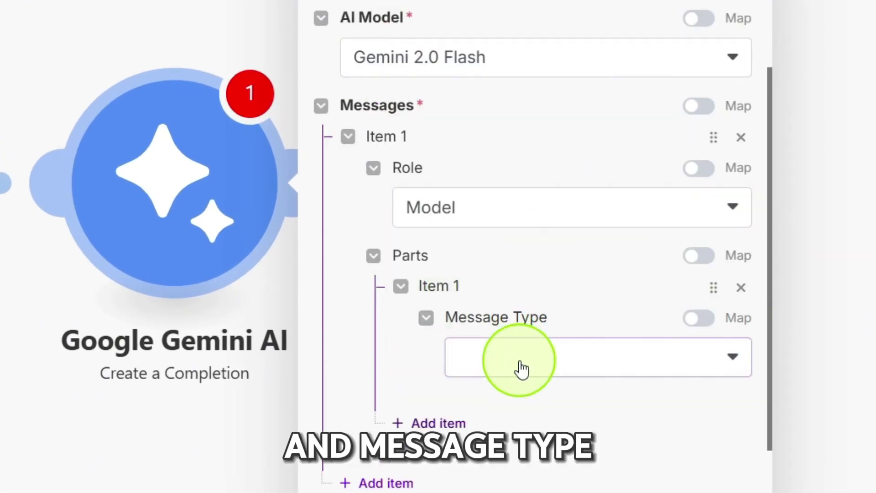
click(520, 365)
click(512, 392)
scroll(543, 223, down, 5)
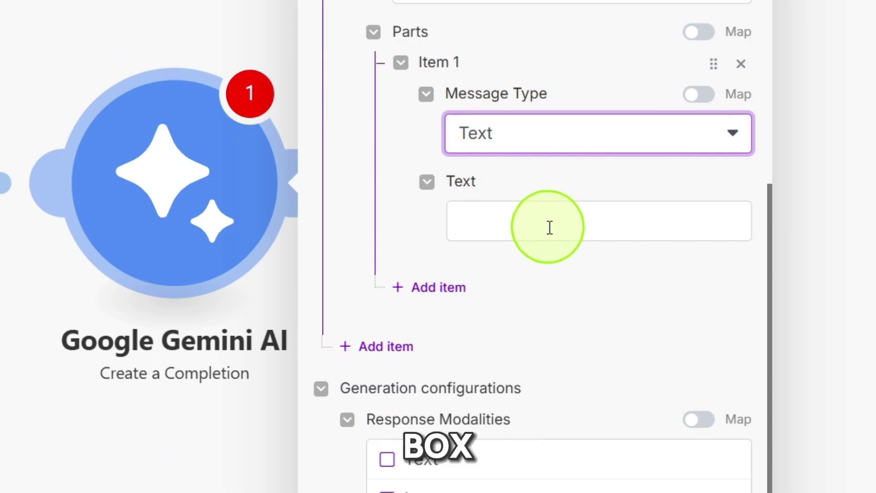
Write the prompt "Create a script for video on topic" followed by the trigger's TITILE (A) value as the message text.
click(550, 227)
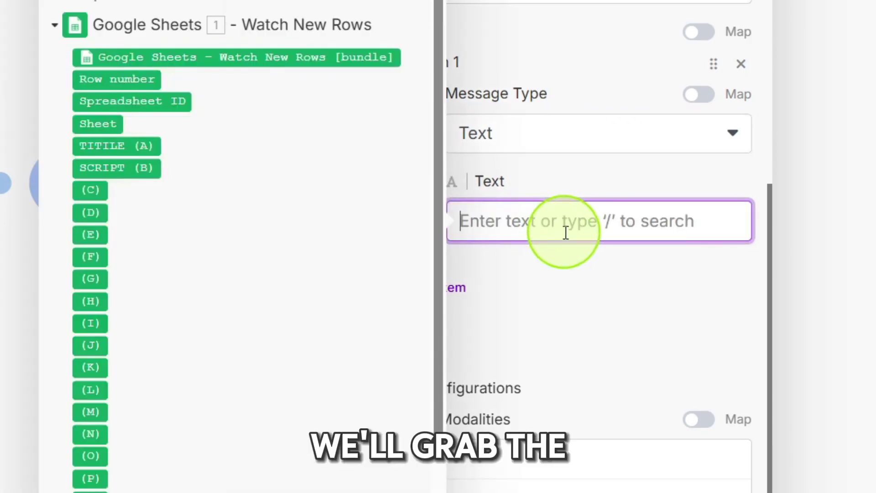
click(132, 146)
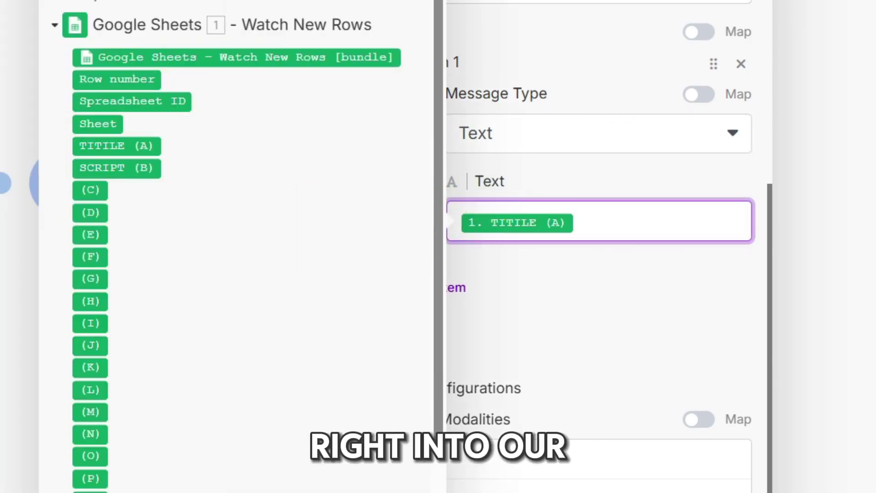
click(437, 253)
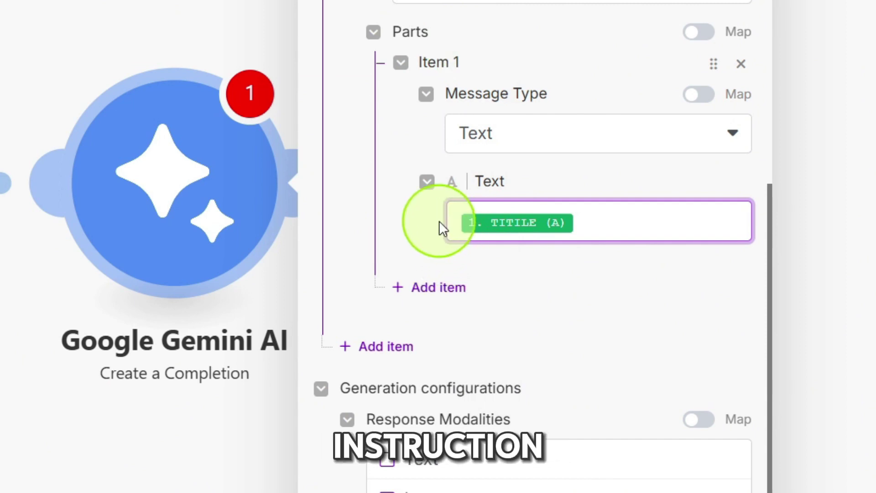
text(Create a s)
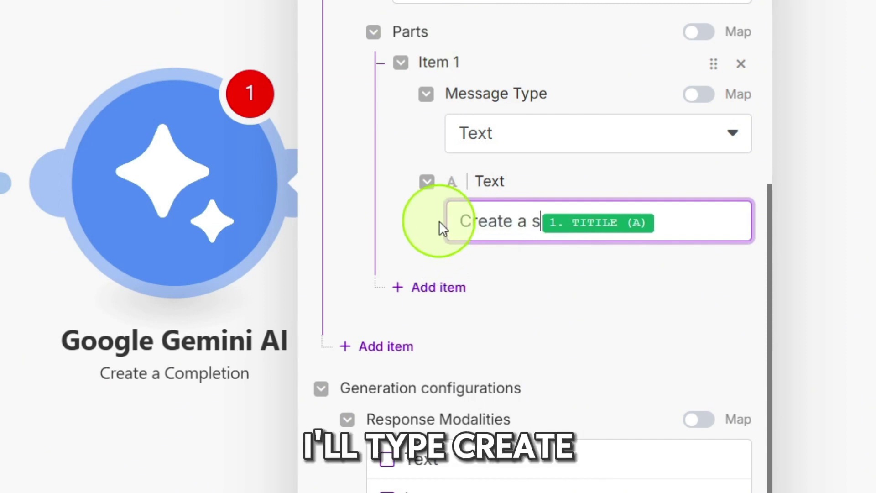
text(cript for video on topic)
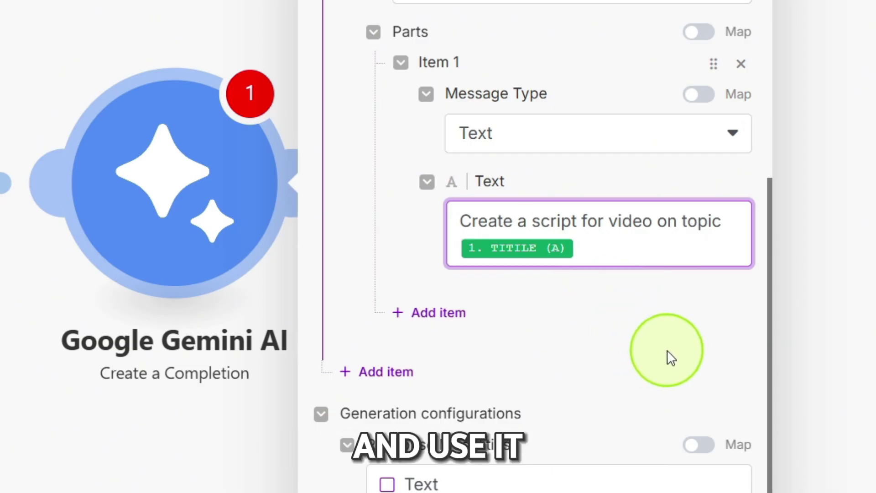
click(667, 350)
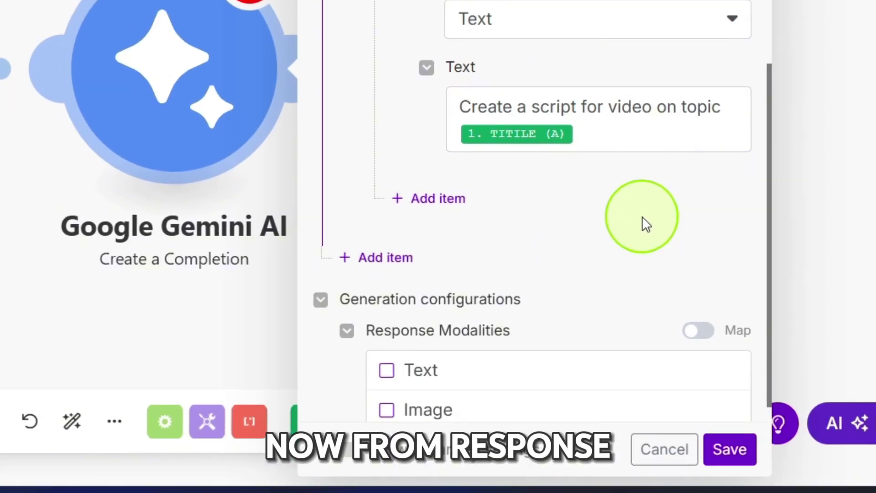
Enable Text as the response modality and save the Gemini module settings.
scroll(614, 214, down, 1)
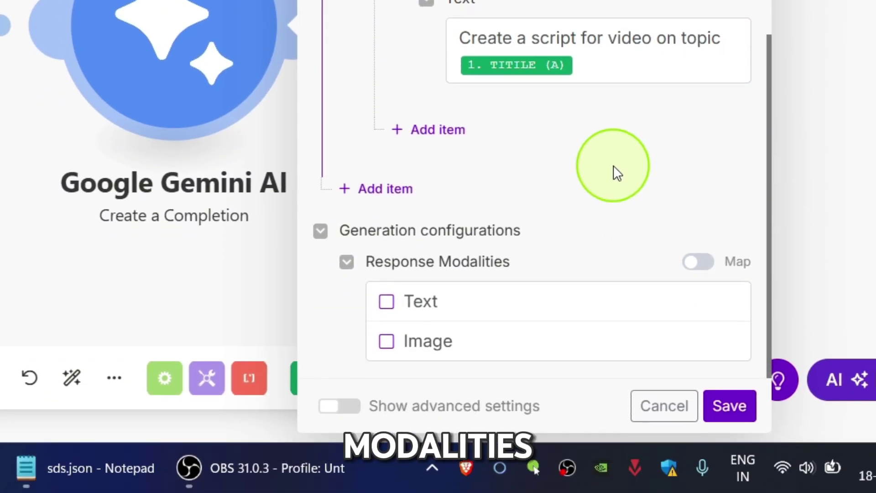
click(464, 313)
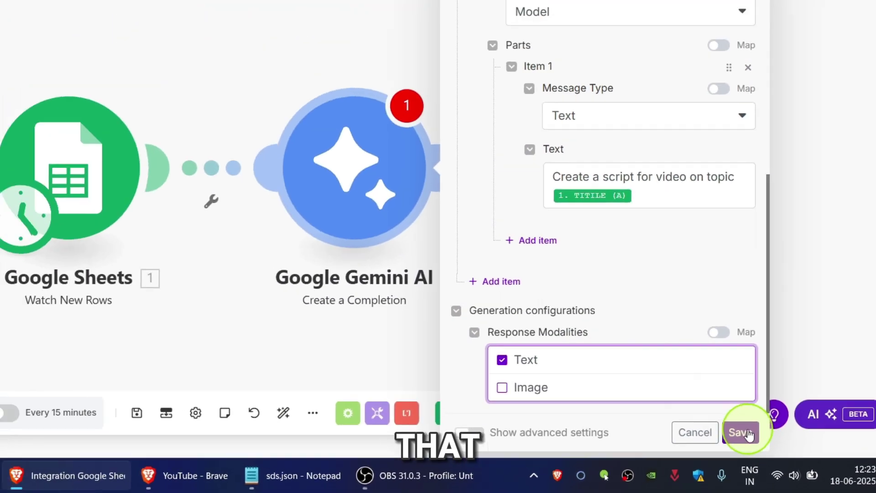
click(729, 405)
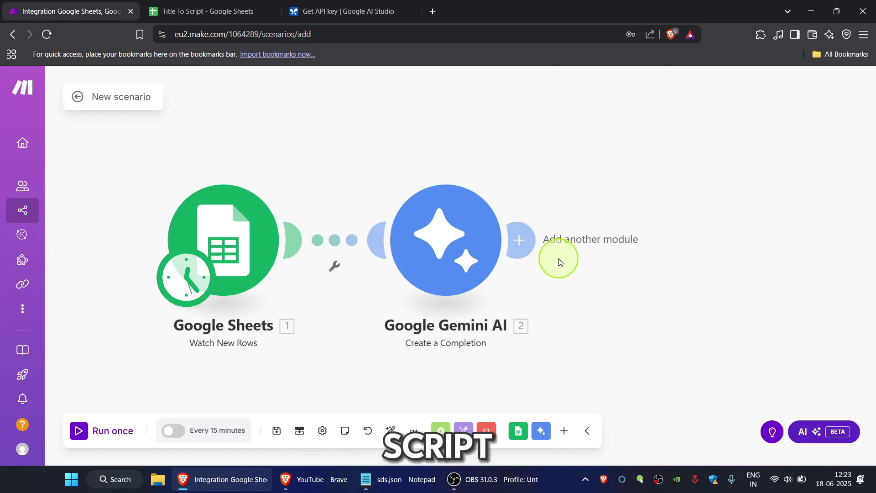
Add a Google Sheets module with the Update a Row action after the Gemini module.
click(529, 255)
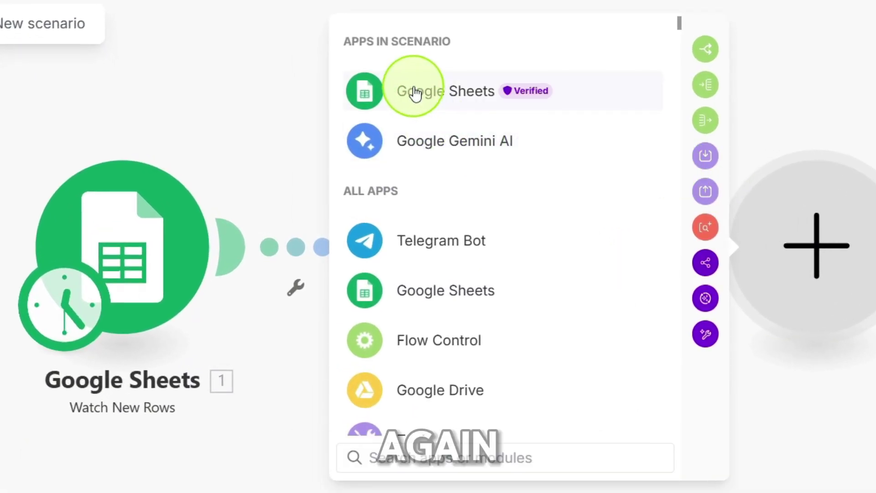
click(412, 91)
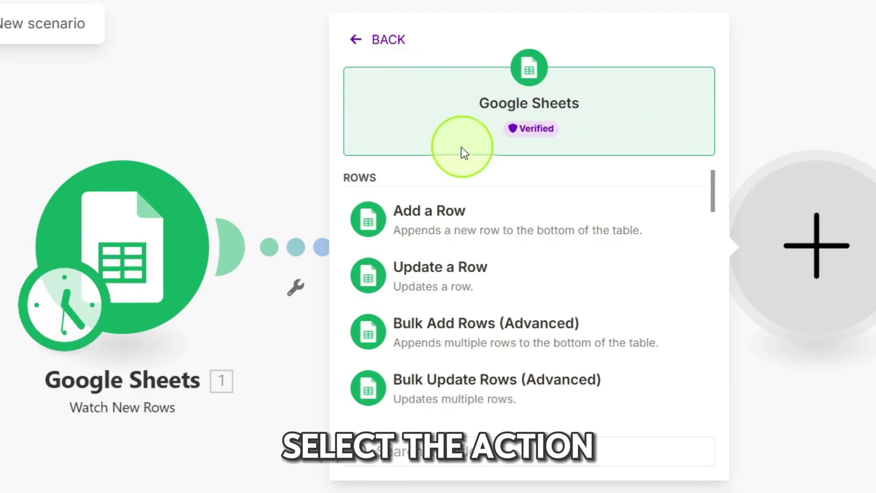
click(451, 273)
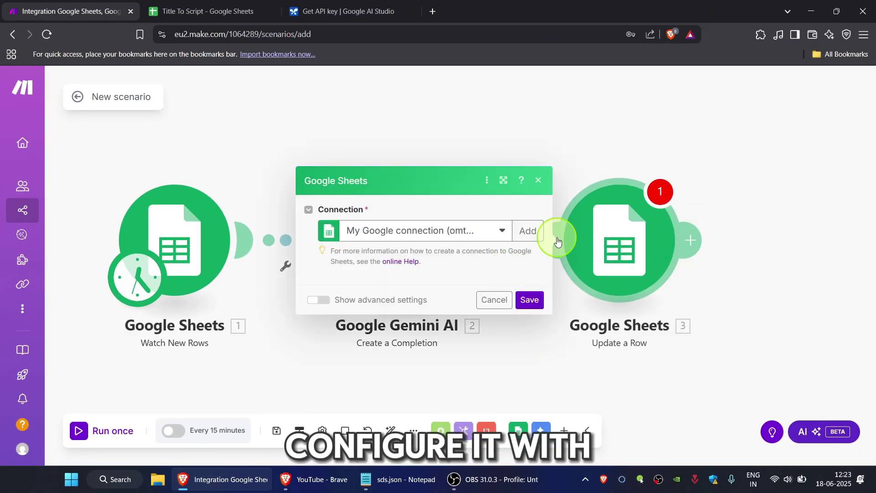
Point the update module to Sheet1 of the Title To Script spreadsheet and map its row number to the trigger's Row number.
click(385, 333)
click(403, 313)
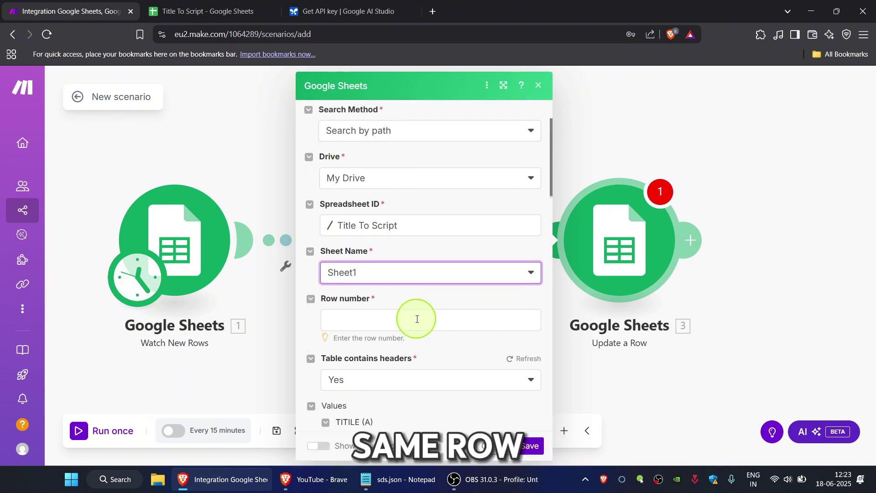
click(416, 320)
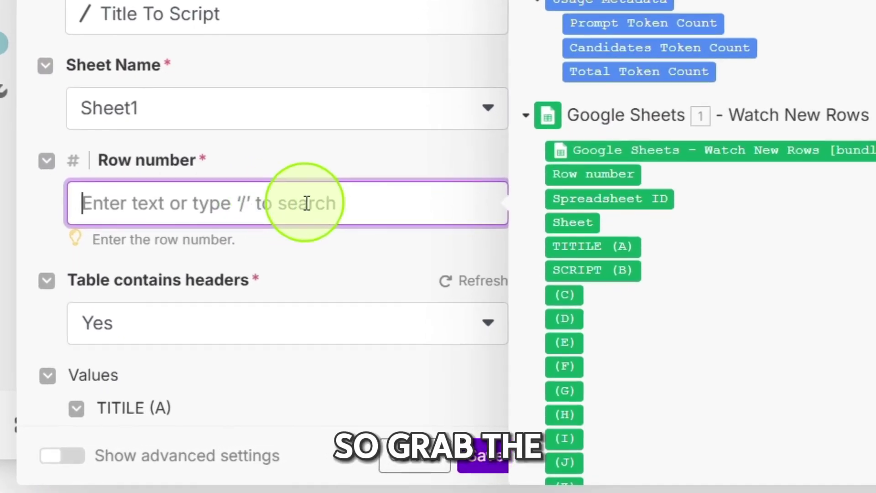
click(575, 204)
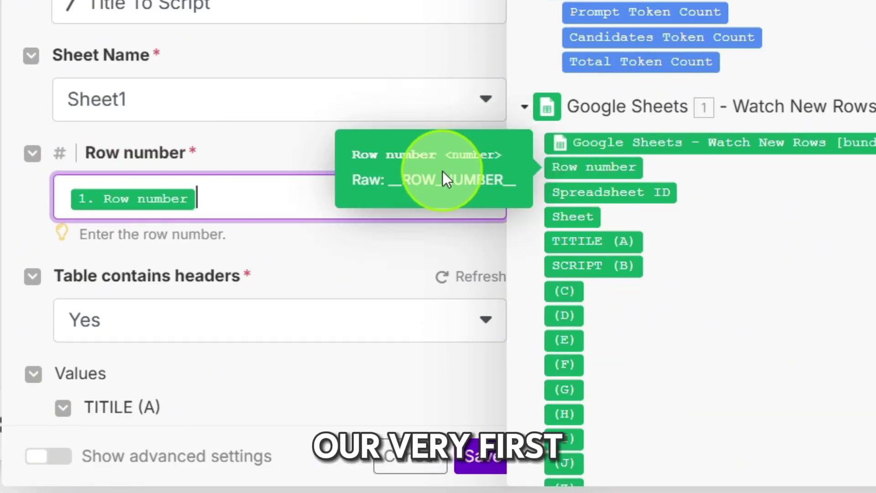
click(257, 249)
scroll(252, 265, down, 4)
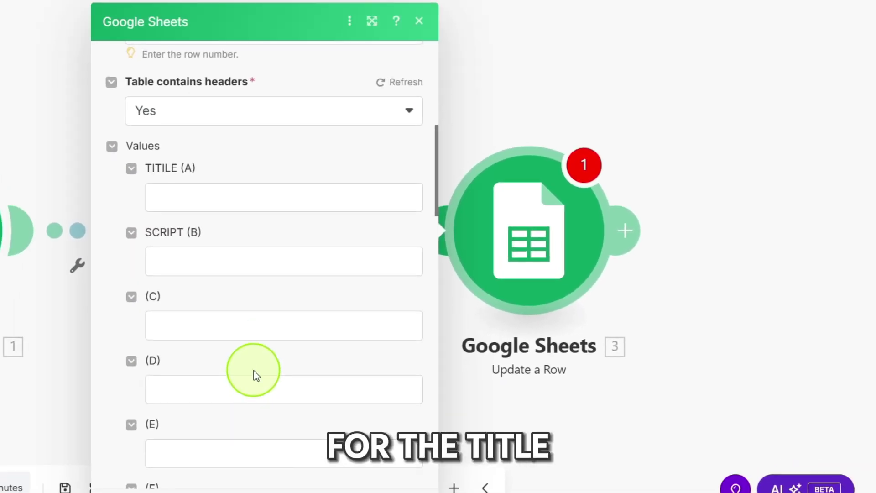
Map the update module's TITILE (A) to the trigger's TITILE (A) and SCRIPT (B) to Gemini's Result, and save the module.
click(266, 196)
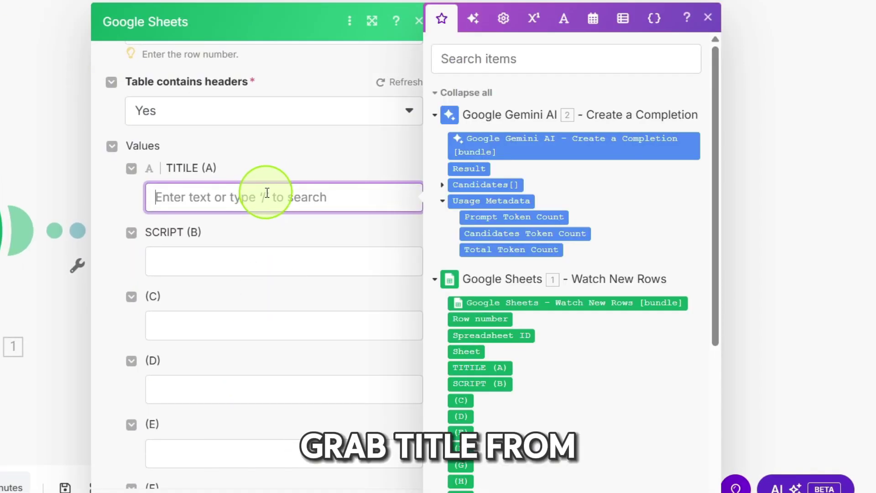
click(453, 365)
click(244, 263)
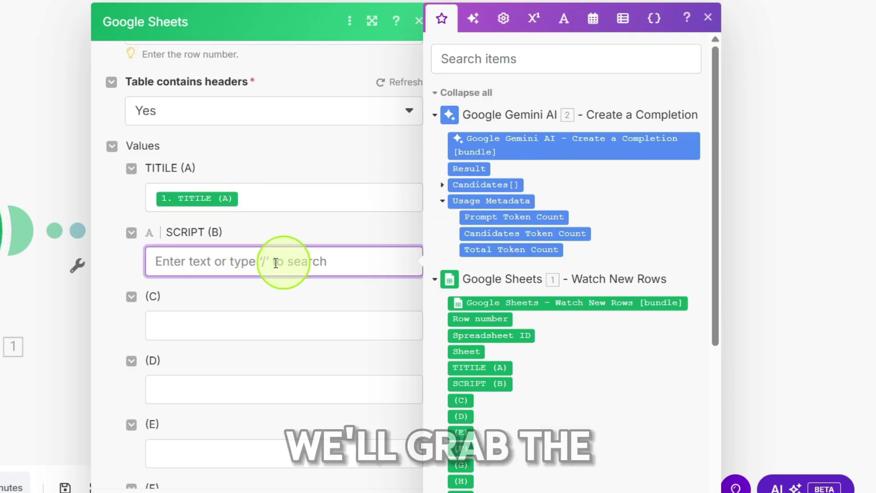
click(461, 171)
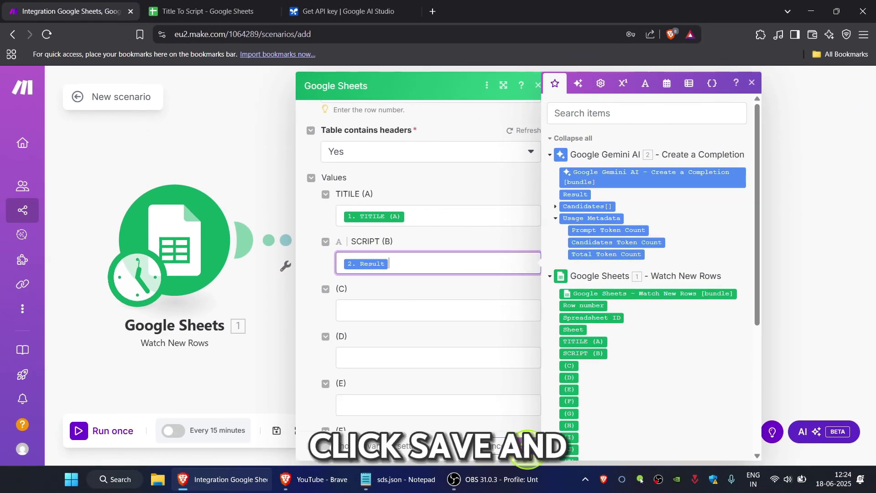
click(526, 449)
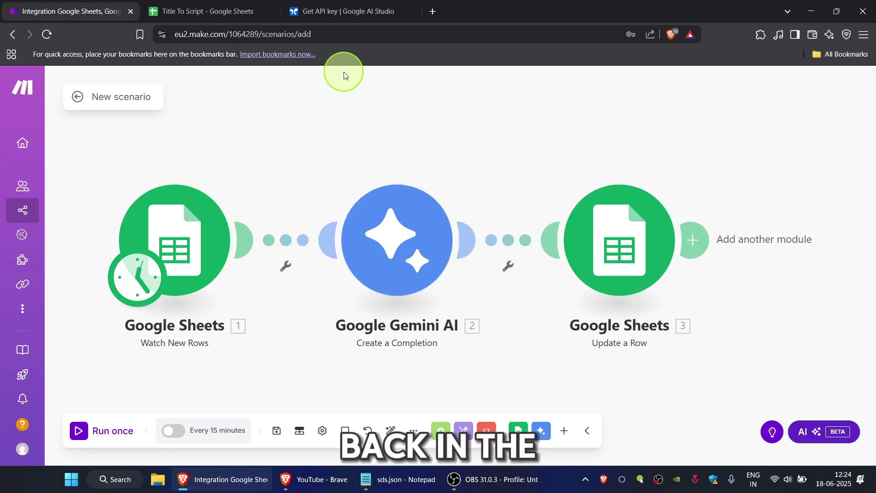
Switch to the Title To Script spreadsheet and enter "How to create a AI Agent for free." in cell A2.
click(237, 11)
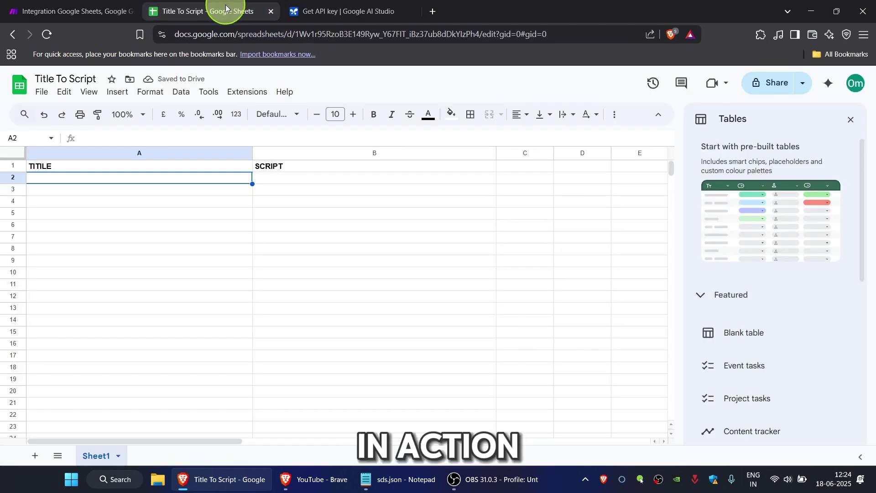
double_click(113, 176)
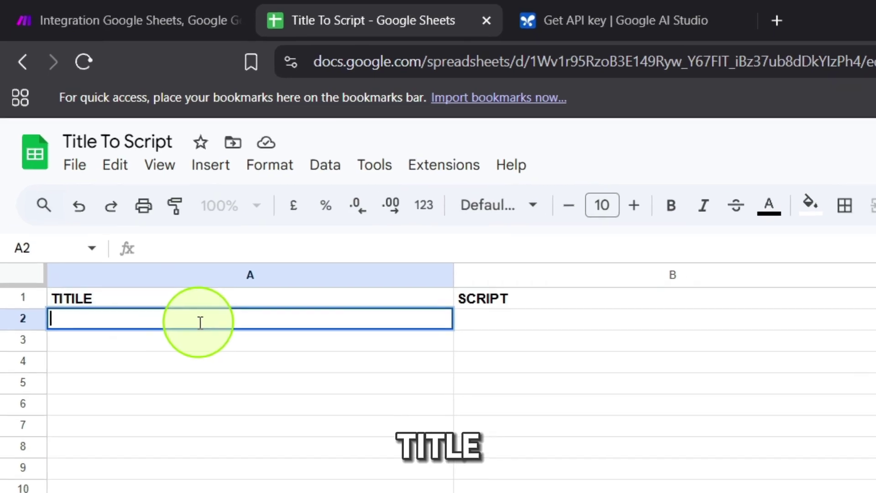
text(What)
key(BackSpace)
key(BackSpace)
key(BackSpace)
key(BackSpace)
text(How to )
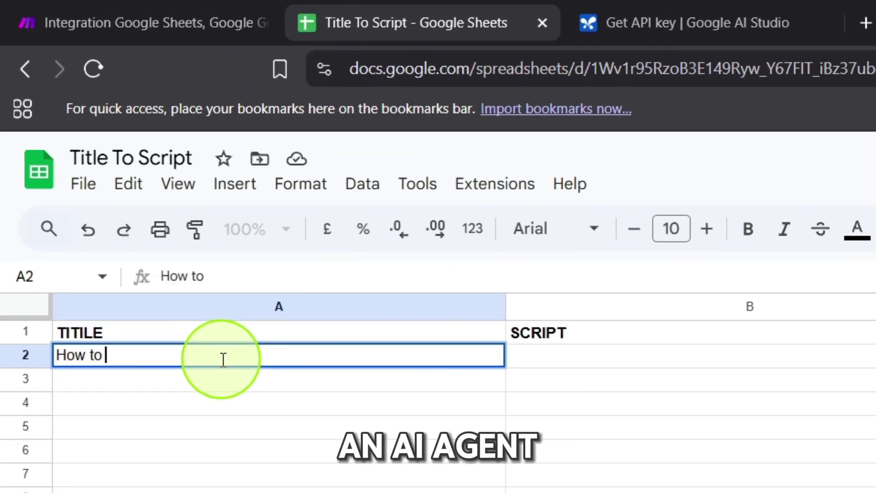
text(create a AI Agent for free.)
click(209, 425)
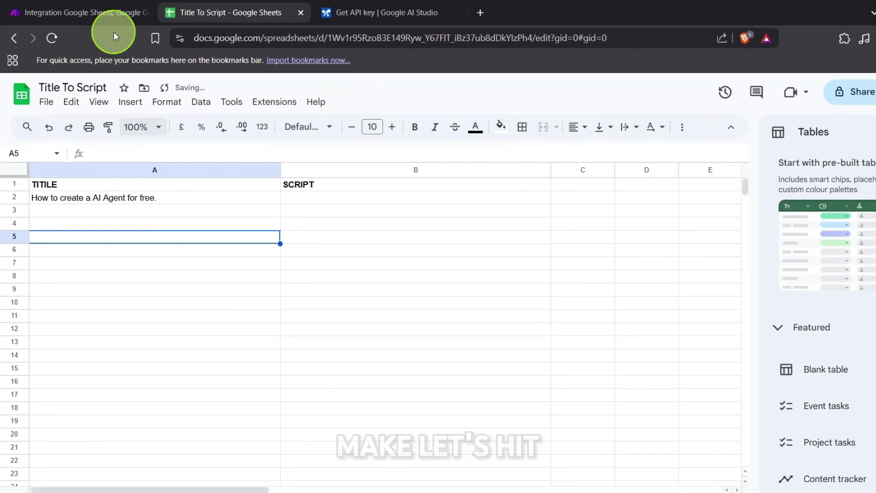
Return to the Make scenario and run it once.
click(81, 6)
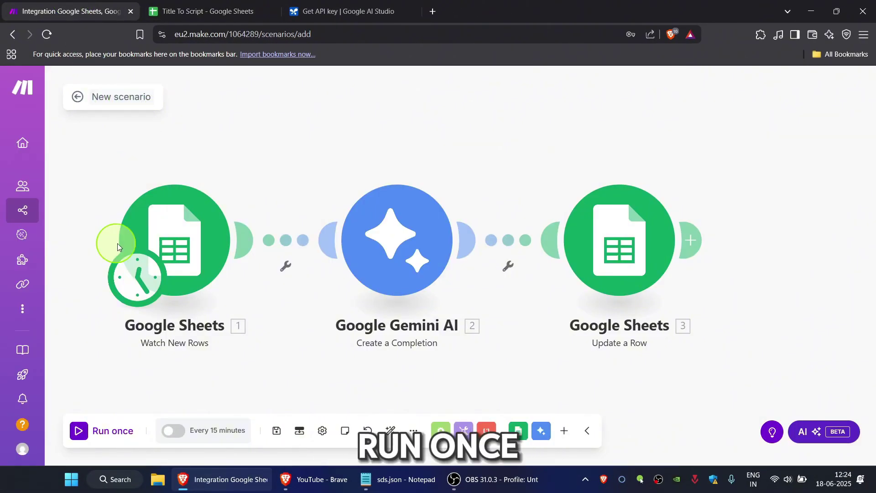
click(101, 430)
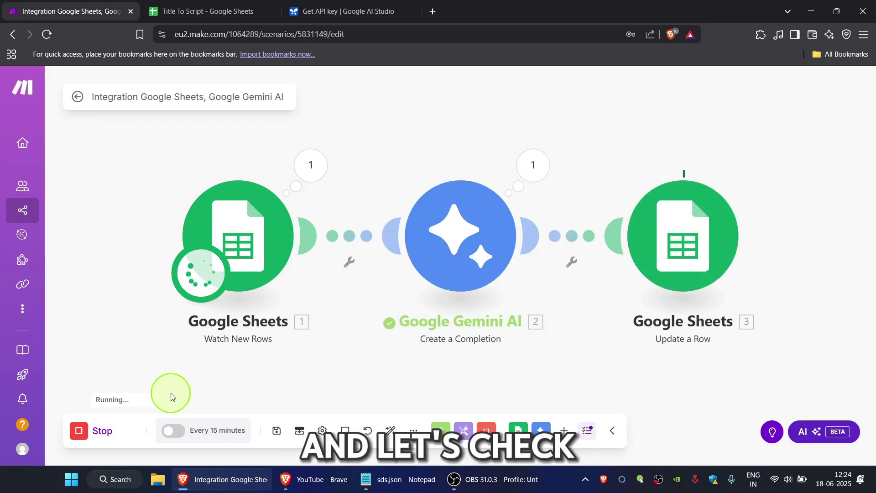
Examine the script written to the SCRIPT column of the Title To Script sheet from start to end, and return to the Make scenario.
click(208, 14)
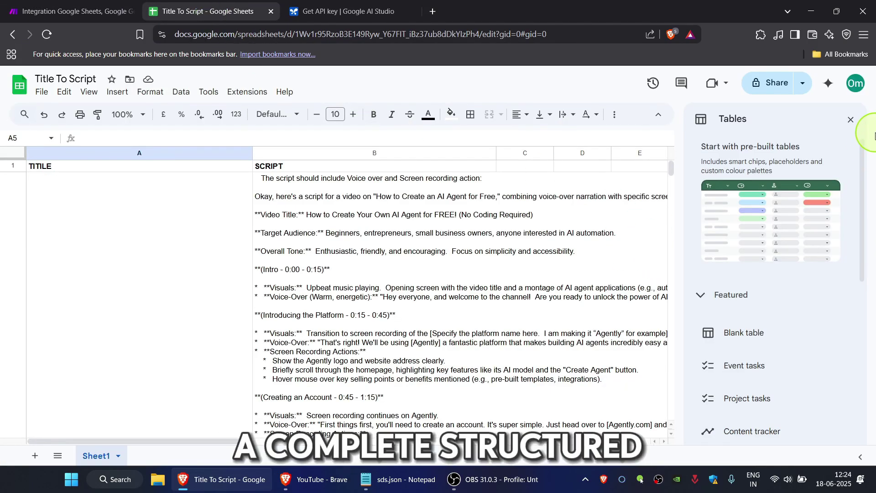
click(852, 122)
scroll(818, 186, down, 5)
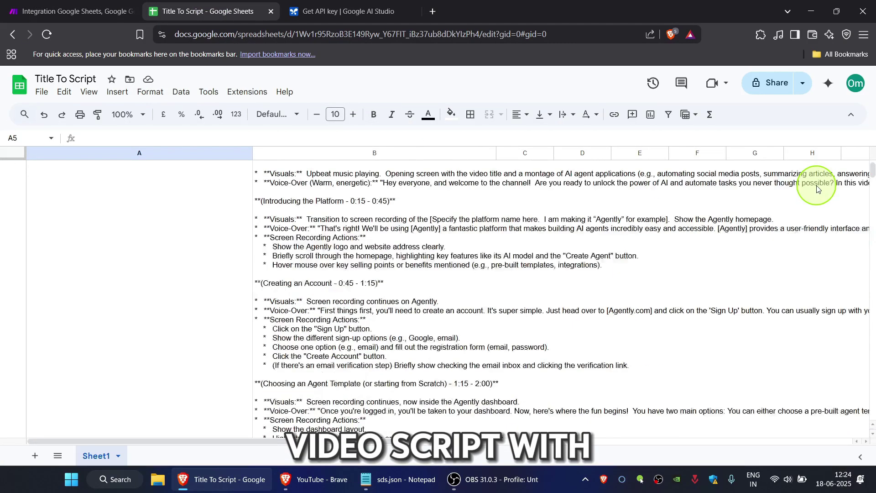
scroll(818, 185, down, 3)
scroll(817, 186, up, 9)
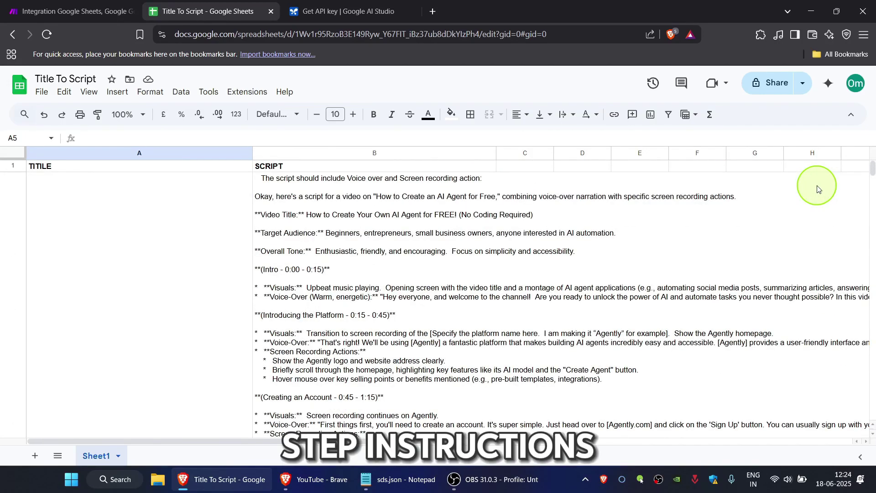
scroll(818, 189, down, 15)
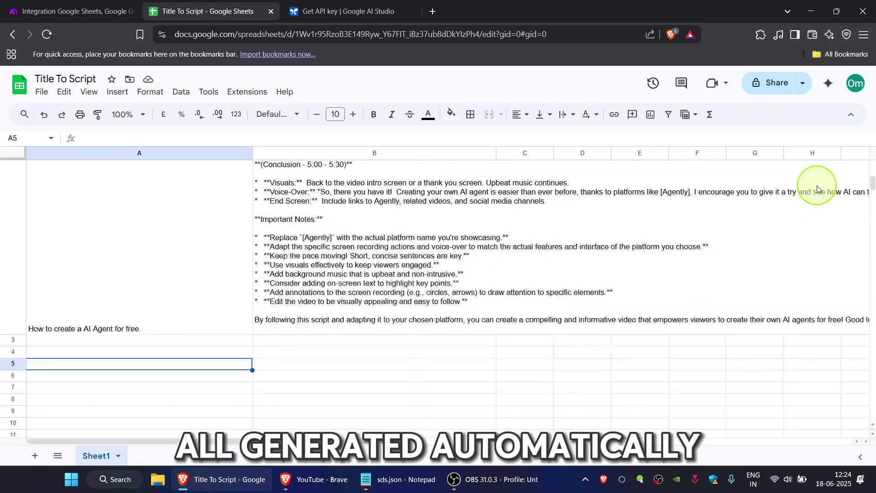
scroll(817, 189, up, 15)
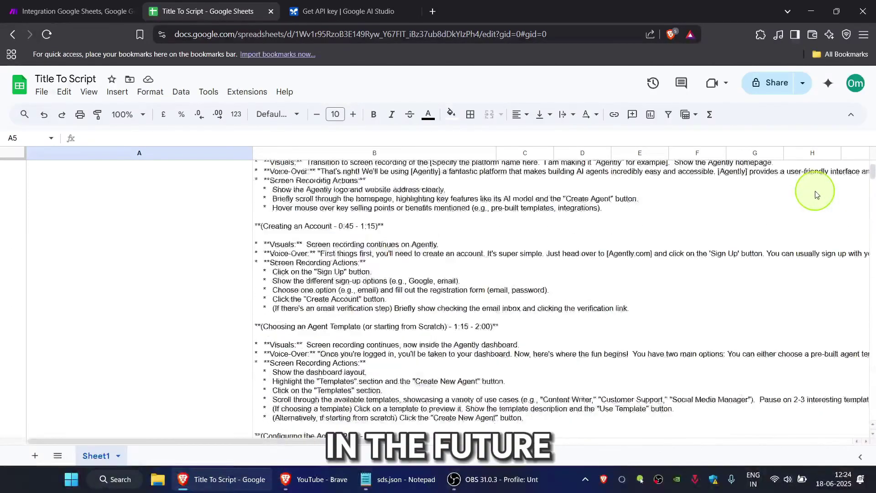
click(69, 11)
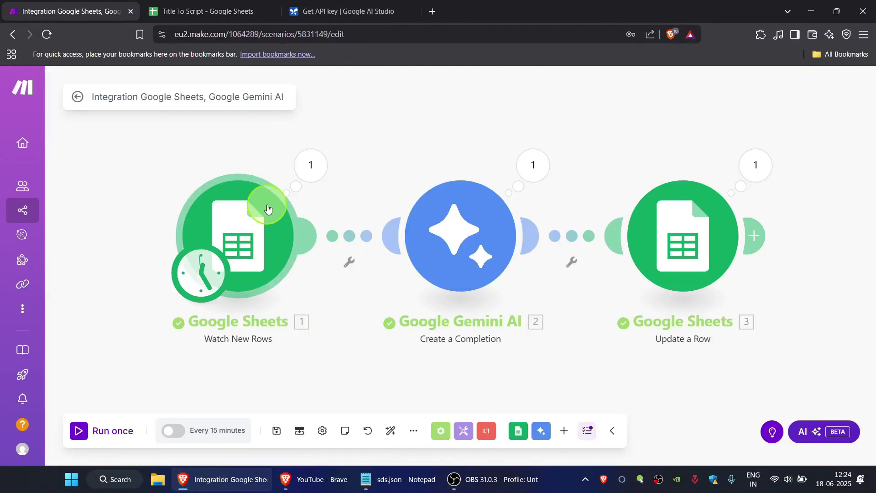